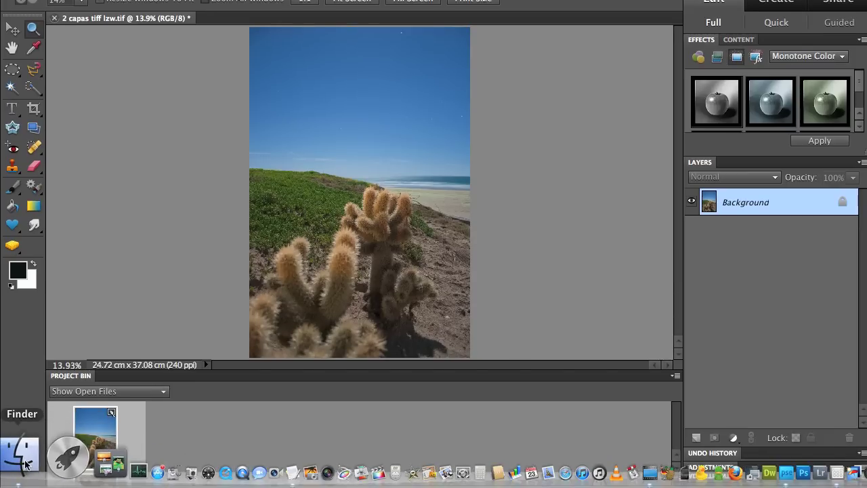
Step: Review the saved cactus TIFFs in the Photoshop Elements folder, then return to the photo
{"action": "left_click", "coordinate": [24, 465]}
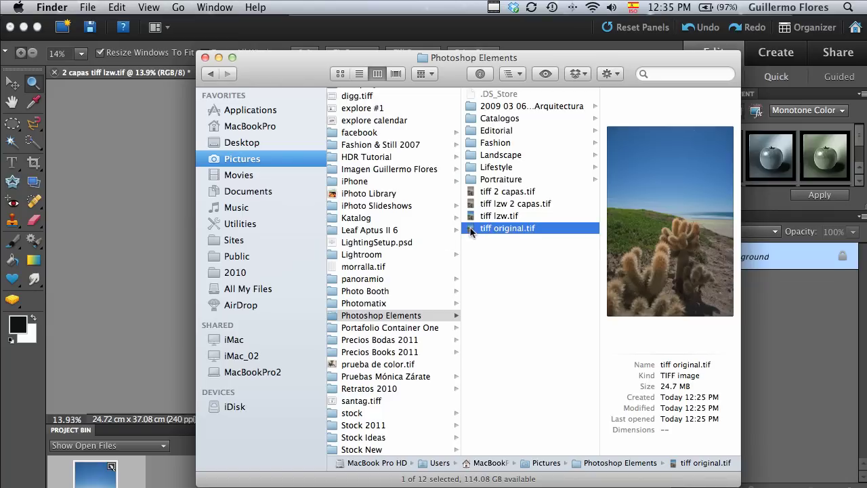
{"action": "left_click", "coordinate": [140, 213]}
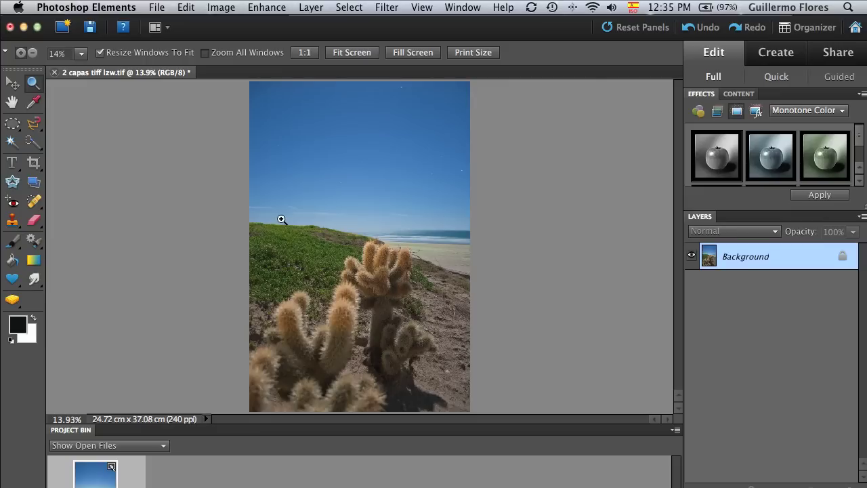
{"action": "left_click", "coordinate": [156, 7]}
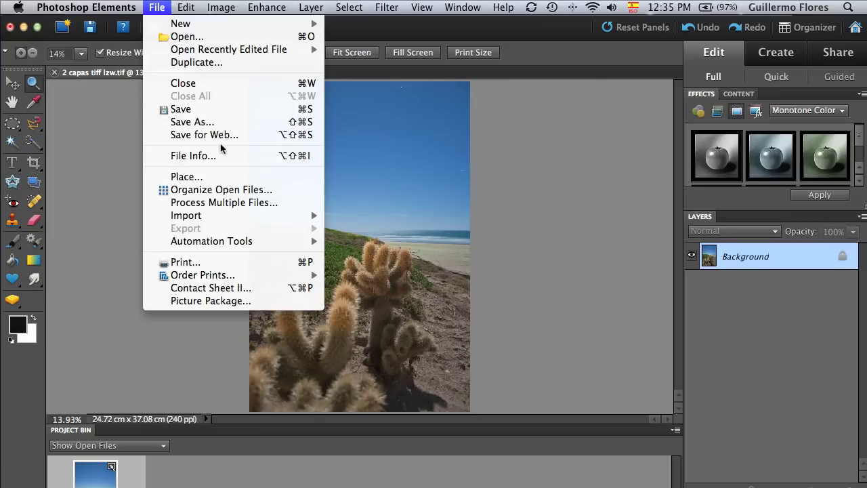
Step: Start saving the photo as TIFF and compare the tiff lzw.tif and tiff original.tif sizes
{"action": "left_click", "coordinate": [218, 121]}
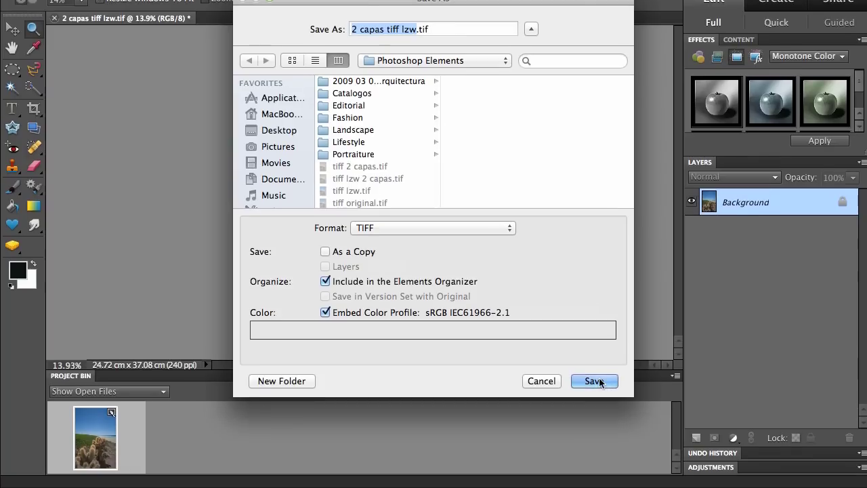
{"action": "left_click", "coordinate": [596, 435]}
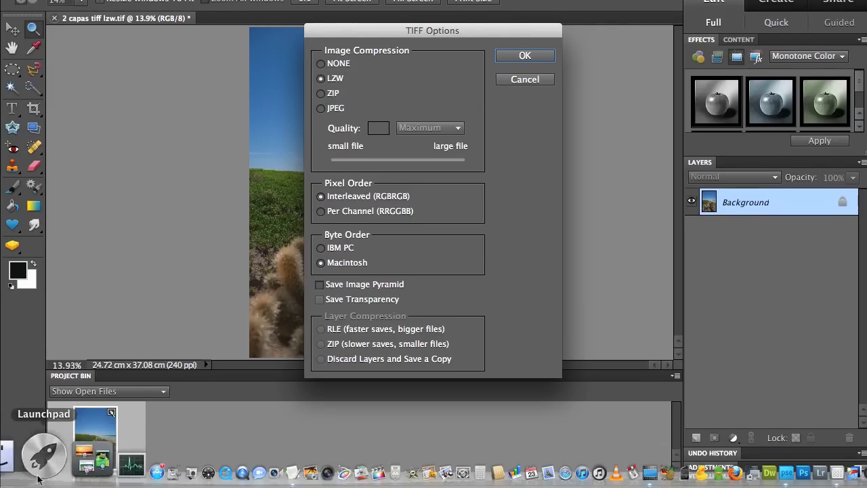
{"action": "left_click", "coordinate": [70, 457]}
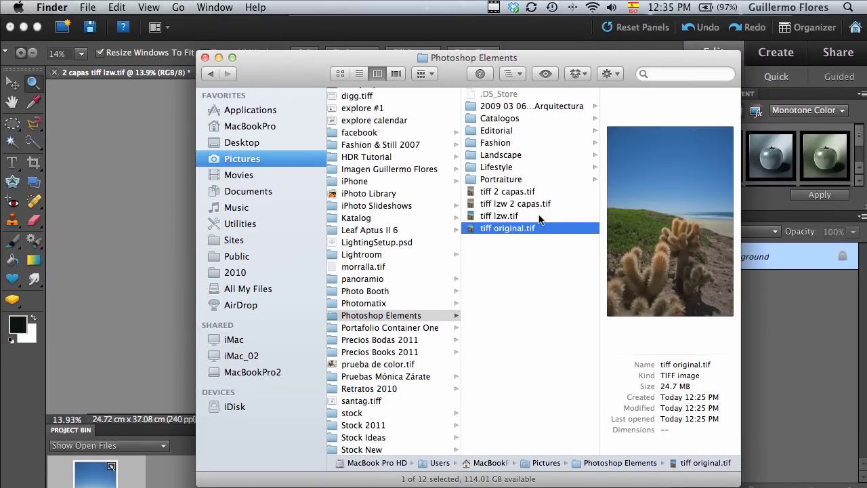
{"action": "left_click", "coordinate": [540, 216]}
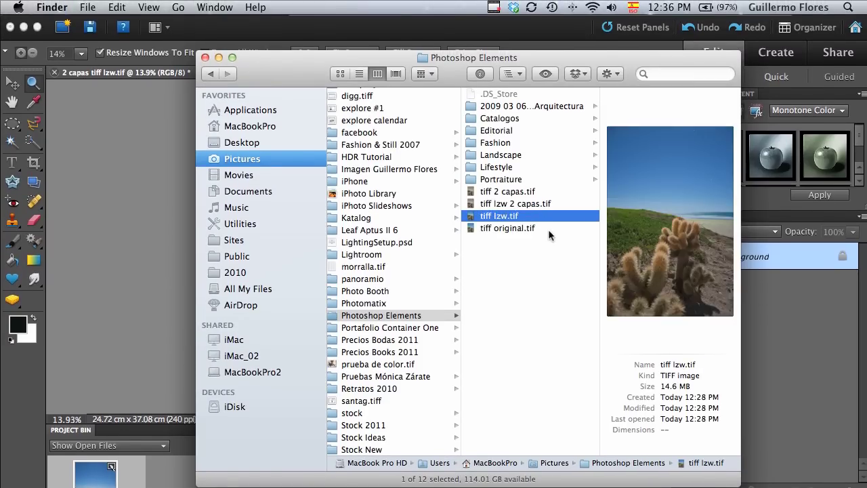
{"action": "left_click", "coordinate": [549, 229]}
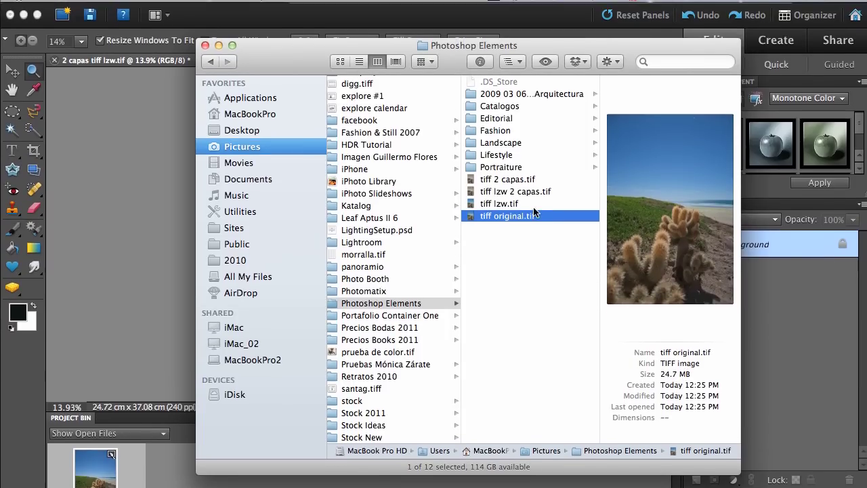
{"action": "left_click", "coordinate": [532, 206]}
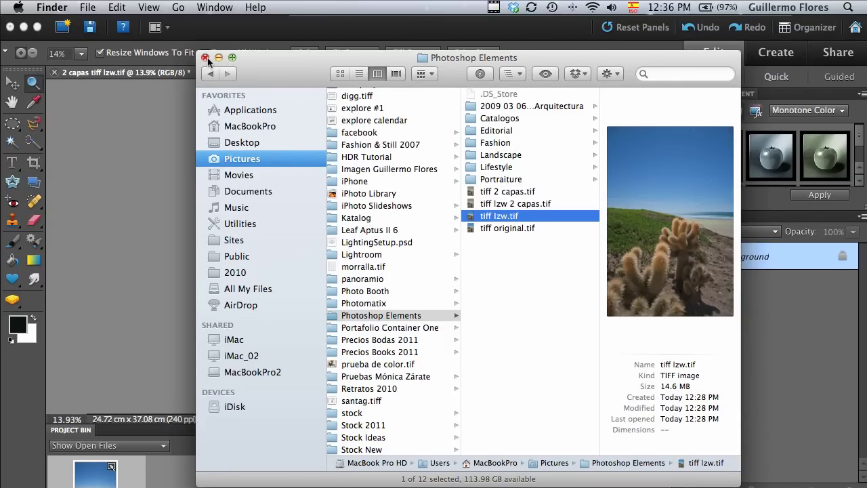
{"action": "left_click", "coordinate": [206, 58]}
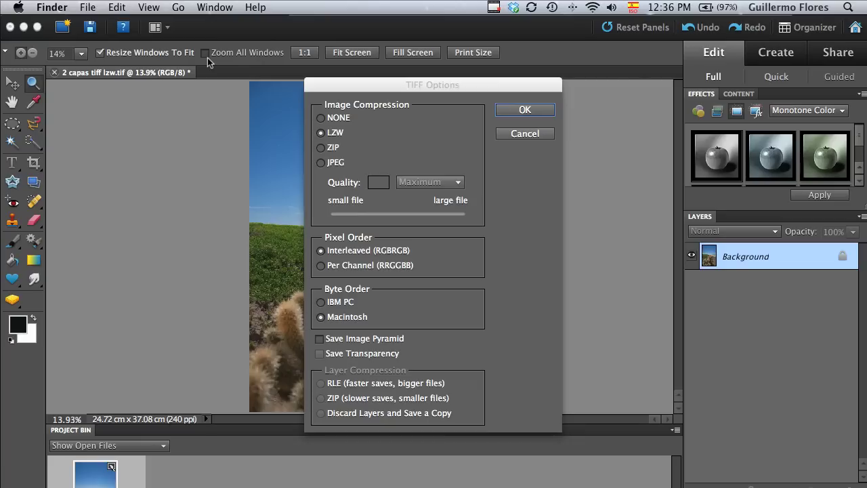
{"action": "left_click", "coordinate": [533, 133]}
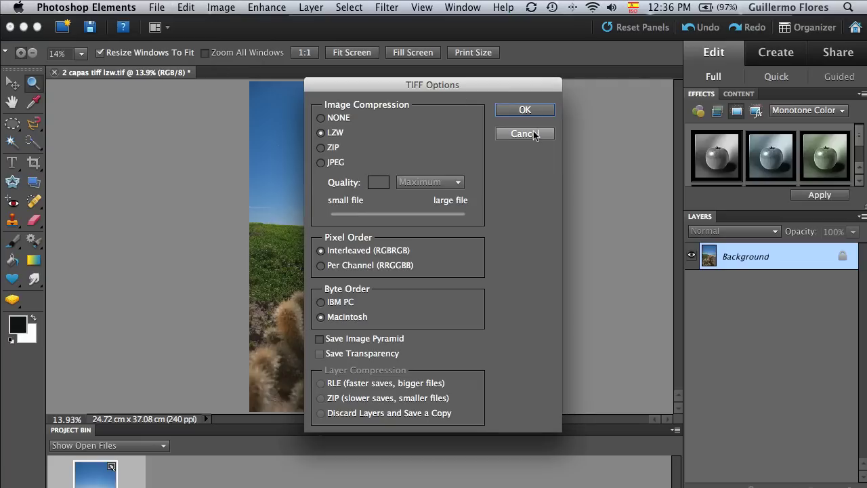
Step: Drop the TIFF save and add a Monotone Color greyscale layer at 59% opacity
{"action": "left_click", "coordinate": [522, 133]}
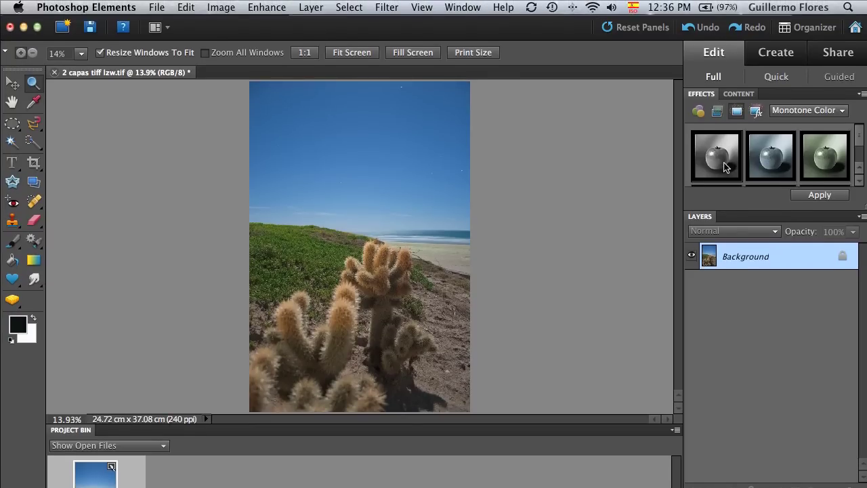
{"action": "double_click", "coordinate": [717, 156]}
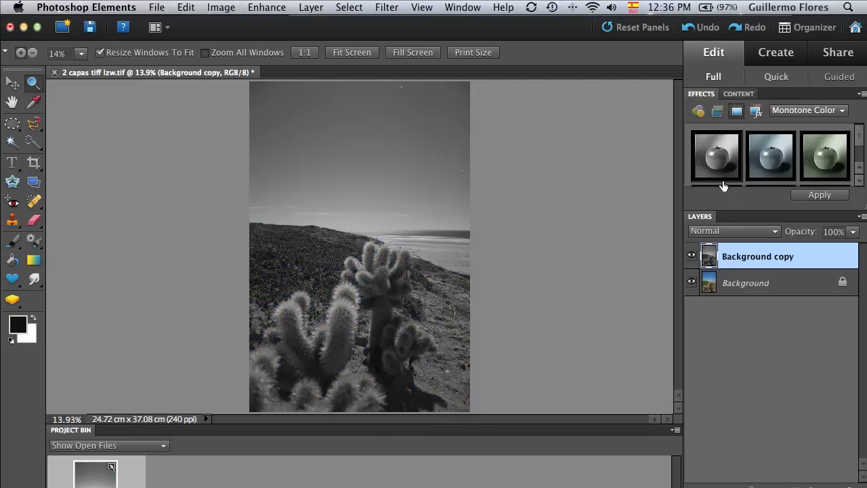
{"action": "left_click_drag", "start_coordinate": [807, 233], "coordinate": [778, 232]}
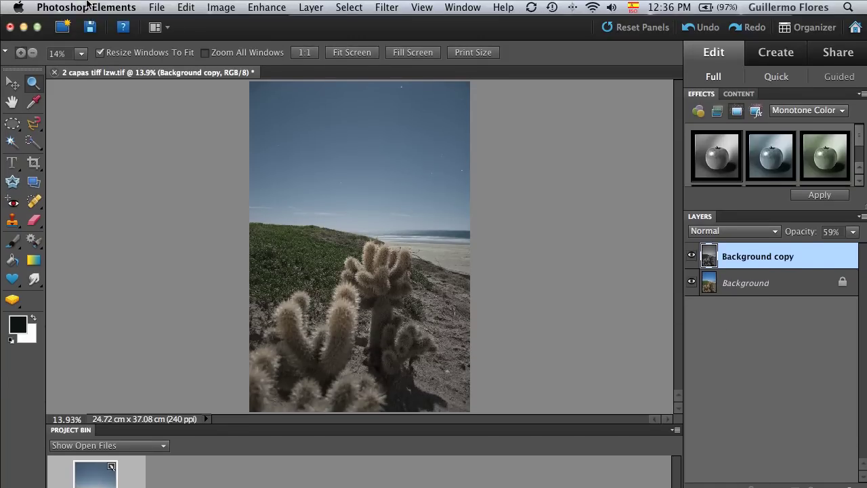
Step: Save the layered photo as TIFF with LZW image compression and ZIP layer compression
{"action": "left_click", "coordinate": [87, 7]}
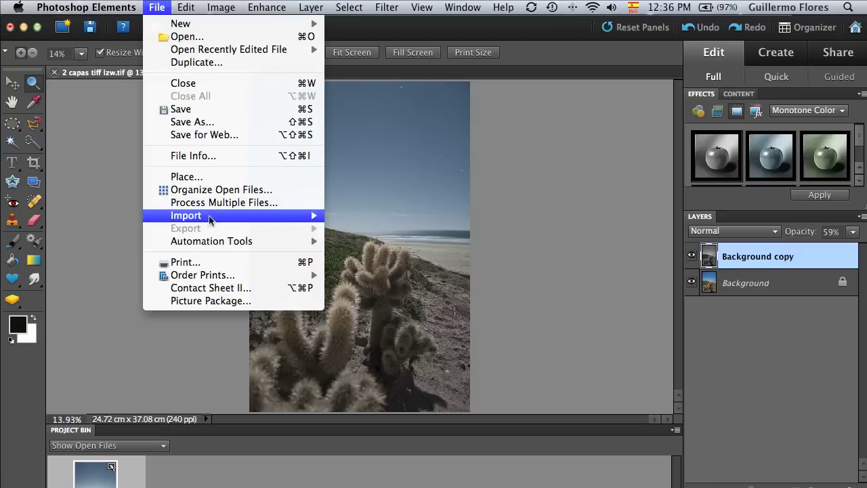
{"action": "left_click", "coordinate": [191, 122]}
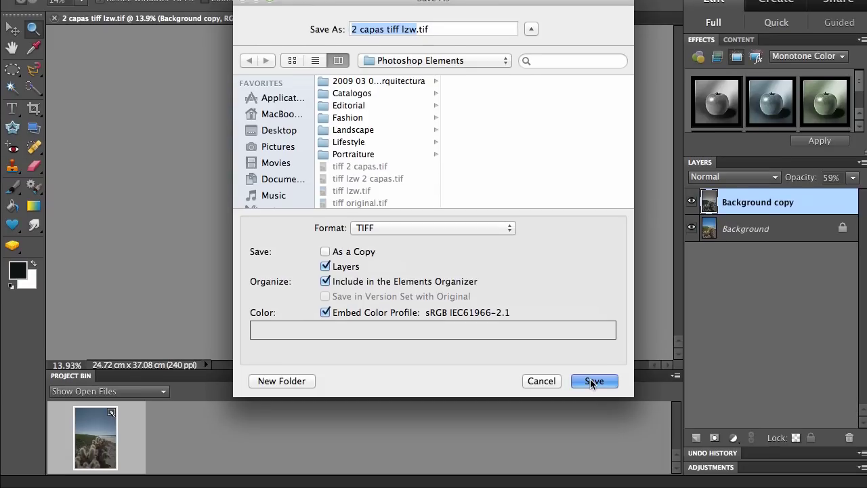
{"action": "left_click", "coordinate": [593, 381]}
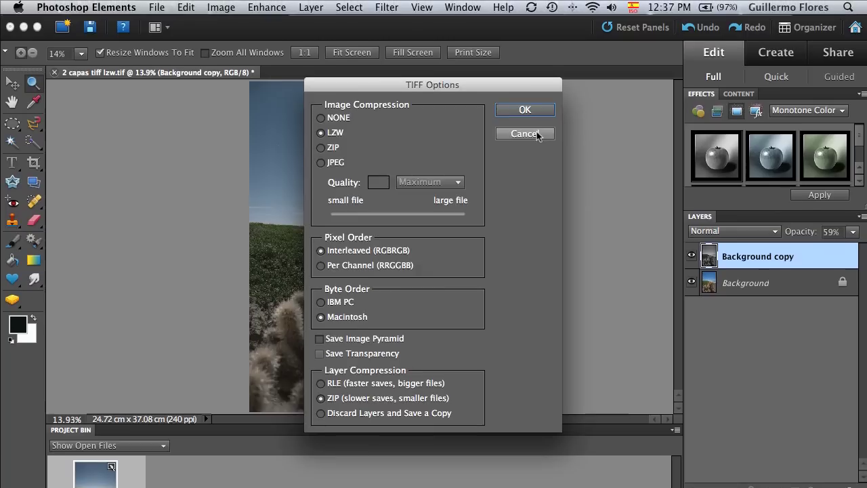
{"action": "left_click", "coordinate": [544, 81]}
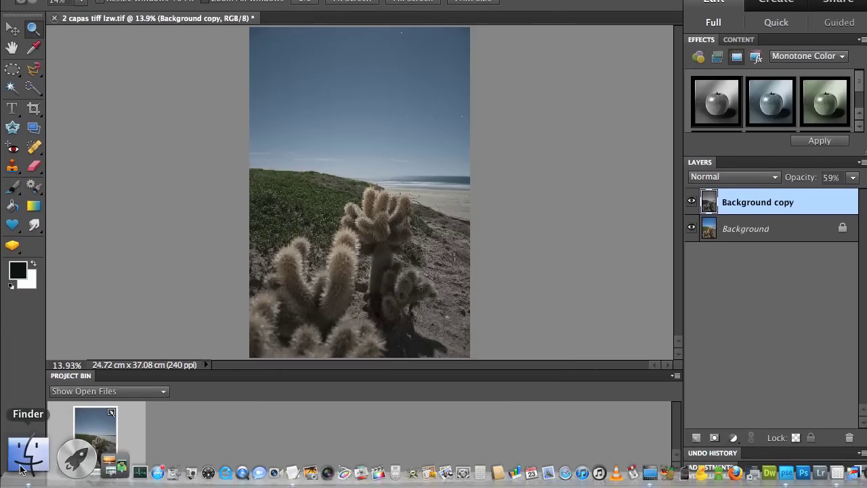
{"action": "left_click", "coordinate": [29, 456]}
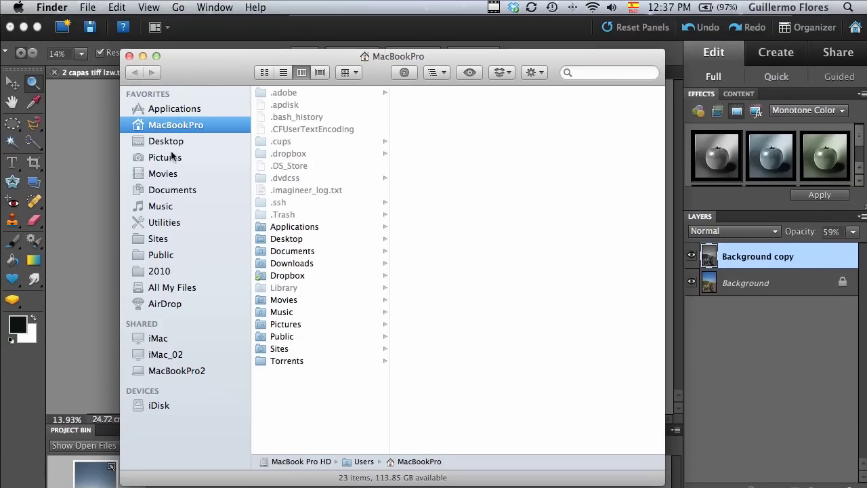
{"action": "left_click", "coordinate": [173, 157]}
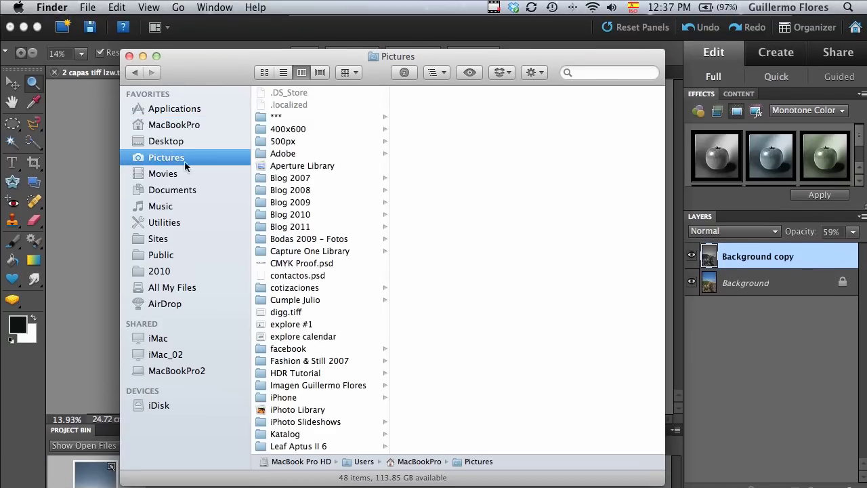
{"action": "scroll", "coordinate": [318, 271], "scroll_direction": "down", "scroll_amount": 5}
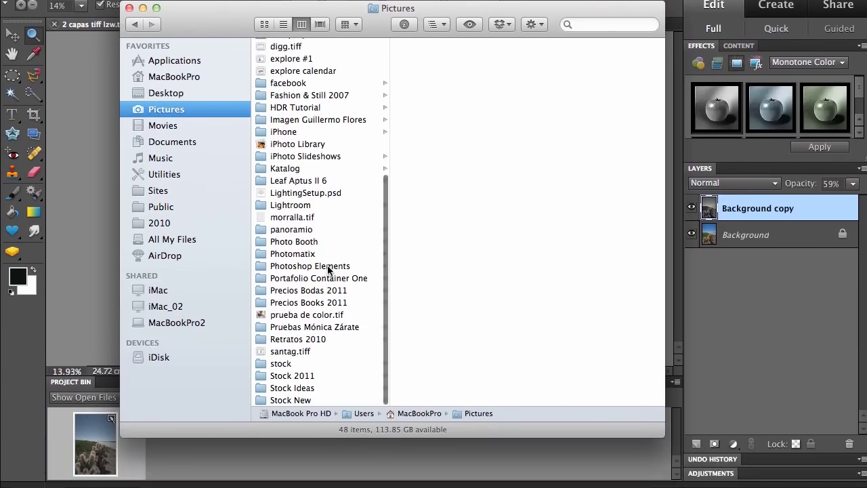
{"action": "left_click", "coordinate": [328, 267]}
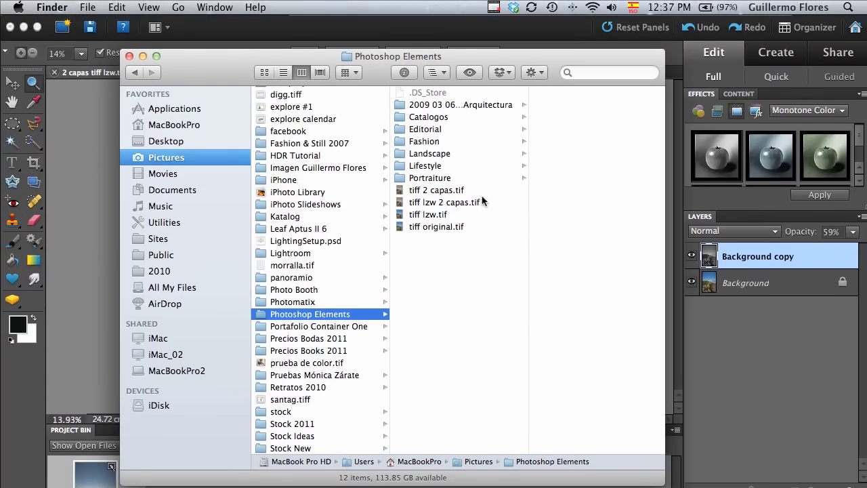
{"action": "left_click", "coordinate": [484, 188]}
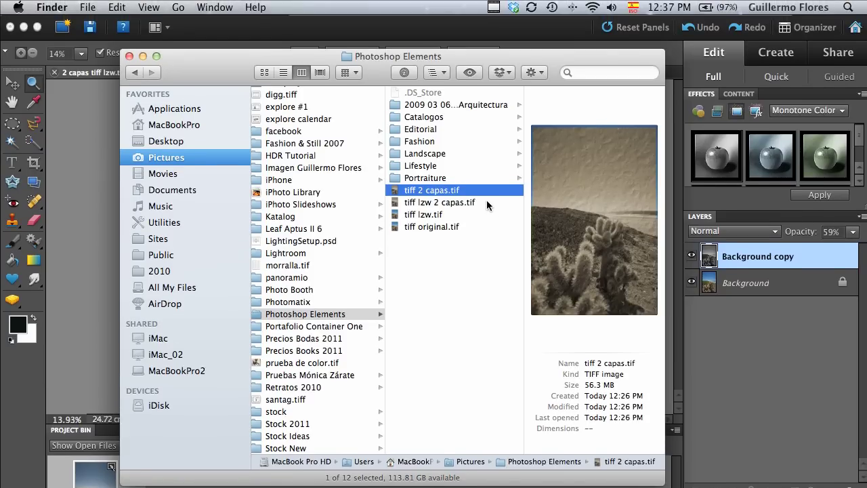
{"action": "left_click", "coordinate": [487, 201]}
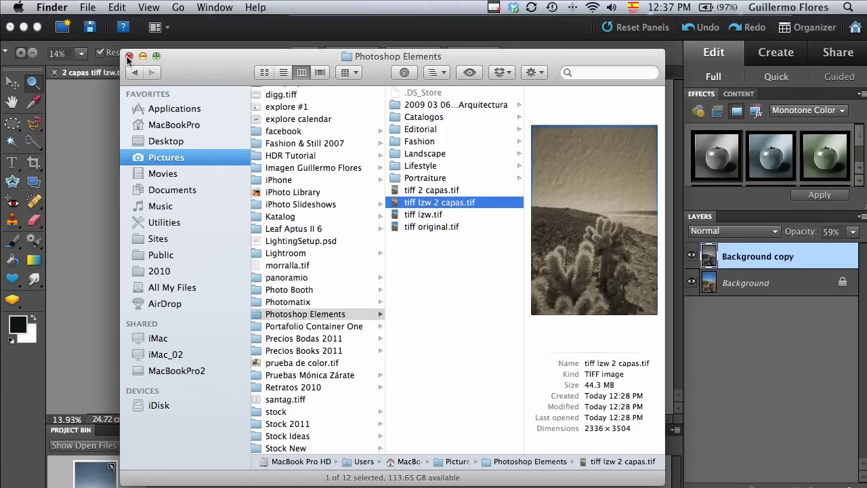
{"action": "left_click", "coordinate": [129, 56]}
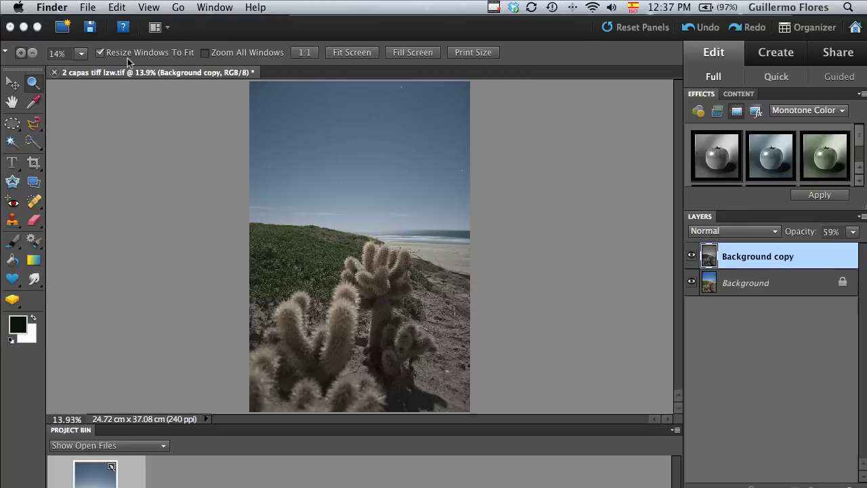
Step: Toggle the greyscale layer to compare, then save as Photoshop file 2 capas tiff lzw.psd
{"action": "left_click", "coordinate": [691, 257]}
{"action": "left_click", "coordinate": [692, 256]}
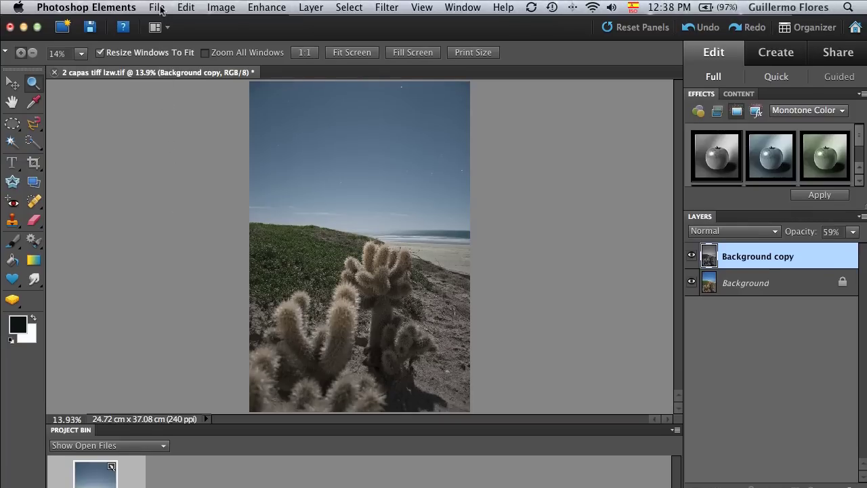
{"action": "left_click", "coordinate": [161, 8]}
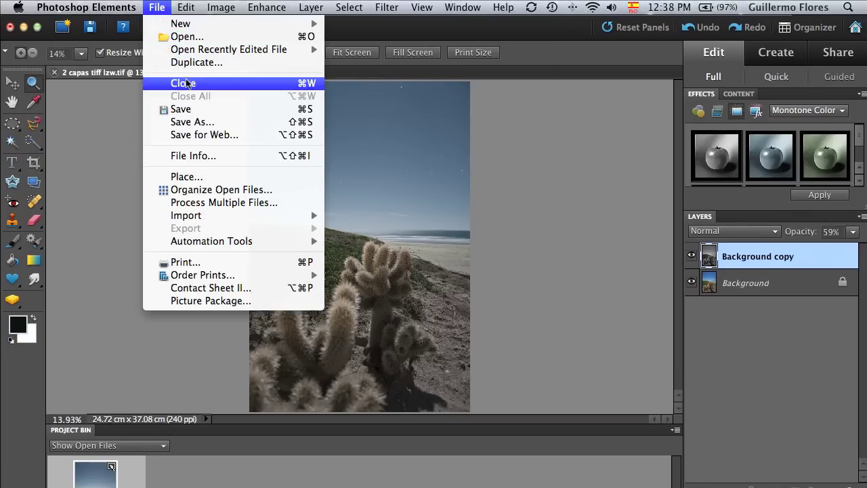
{"action": "left_click", "coordinate": [194, 123]}
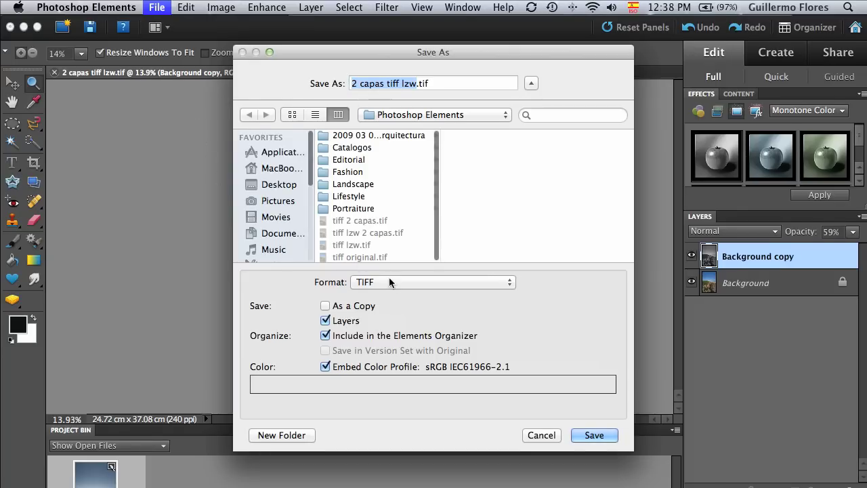
{"action": "left_click", "coordinate": [390, 282]}
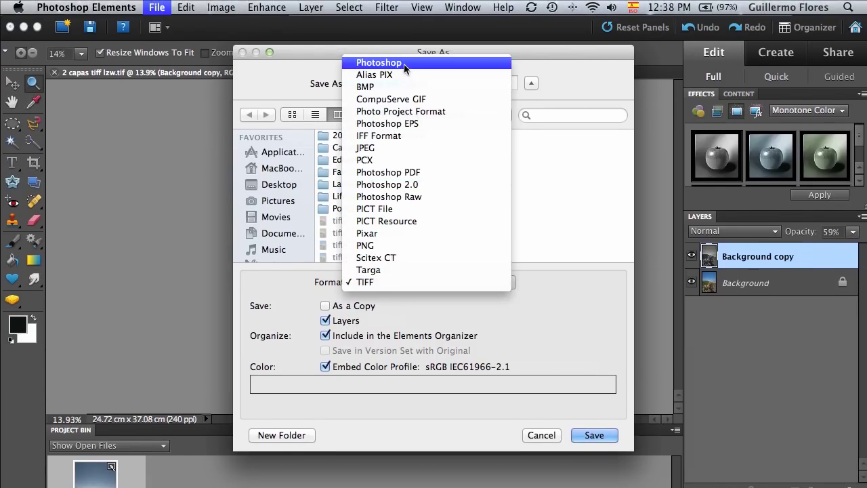
{"action": "left_click", "coordinate": [403, 63]}
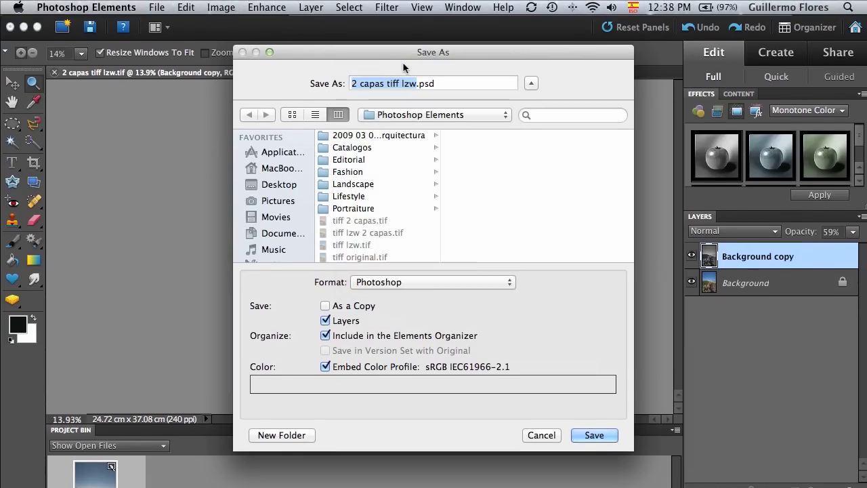
{"action": "left_click_drag", "start_coordinate": [392, 56], "coordinate": [358, 55]}
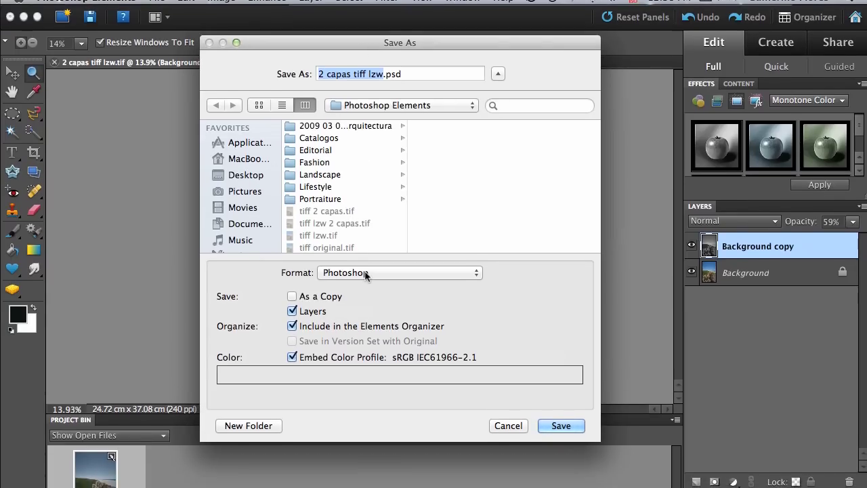
{"action": "left_click", "coordinate": [365, 272]}
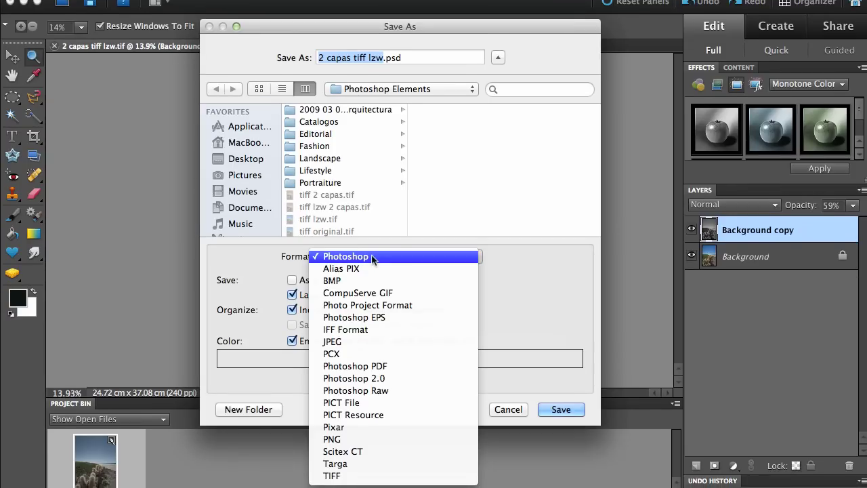
{"action": "left_click", "coordinate": [370, 249]}
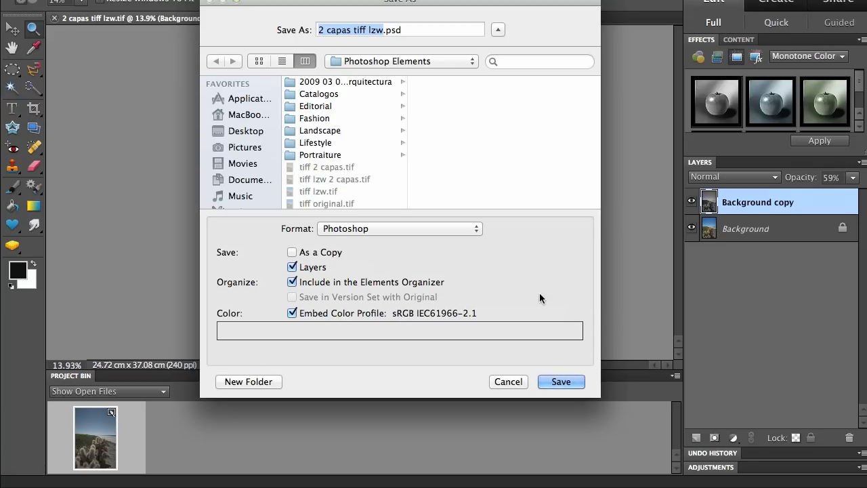
{"action": "left_click", "coordinate": [380, 230]}
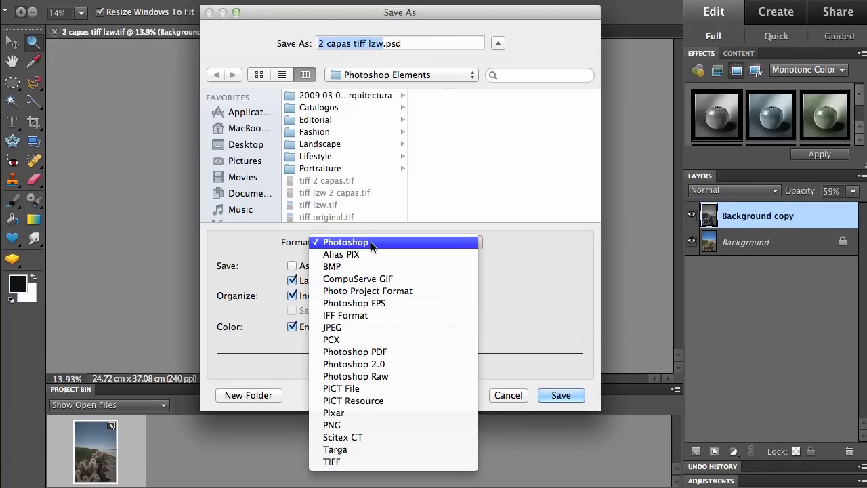
{"action": "left_click", "coordinate": [373, 243]}
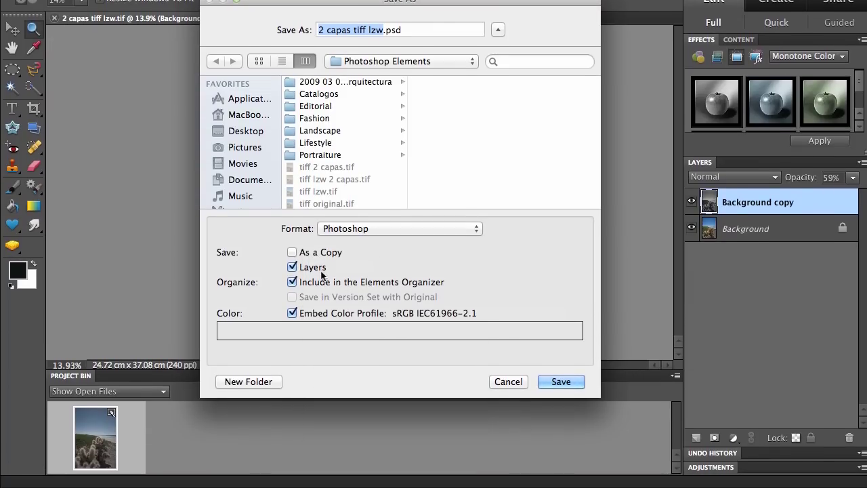
{"action": "left_click", "coordinate": [561, 382]}
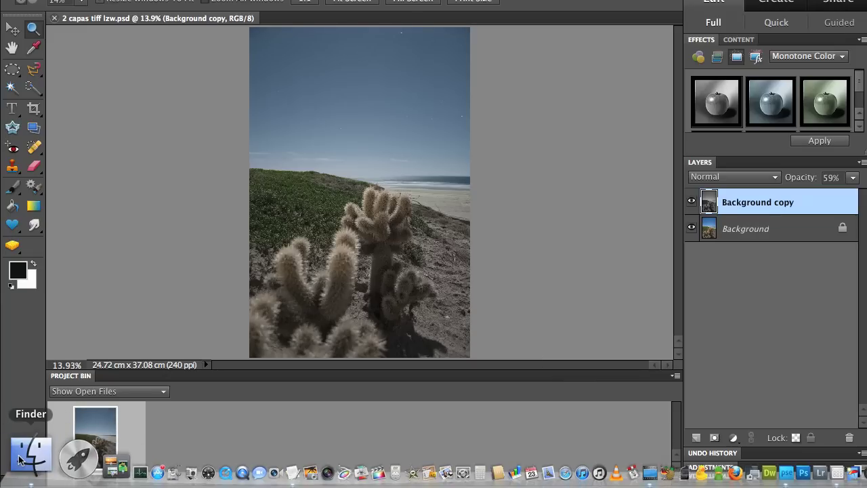
{"action": "left_click", "coordinate": [30, 455]}
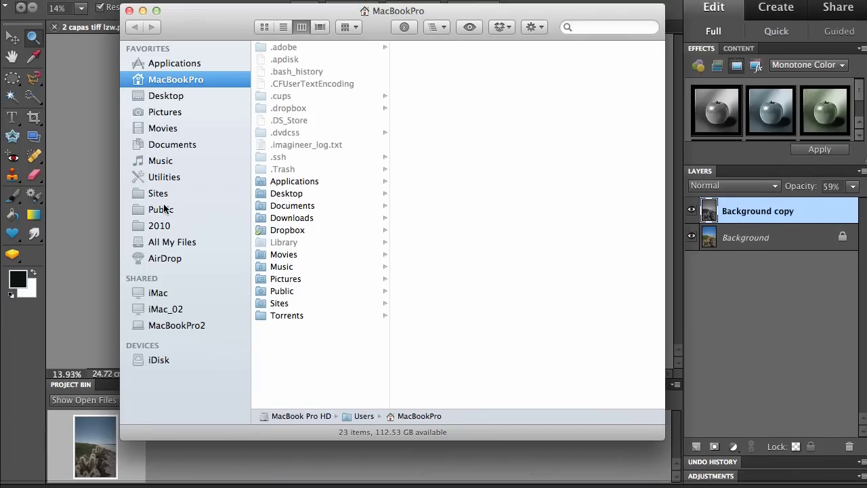
{"action": "left_click", "coordinate": [165, 112]}
{"action": "scroll", "coordinate": [343, 342], "scroll_direction": "down", "scroll_amount": 5}
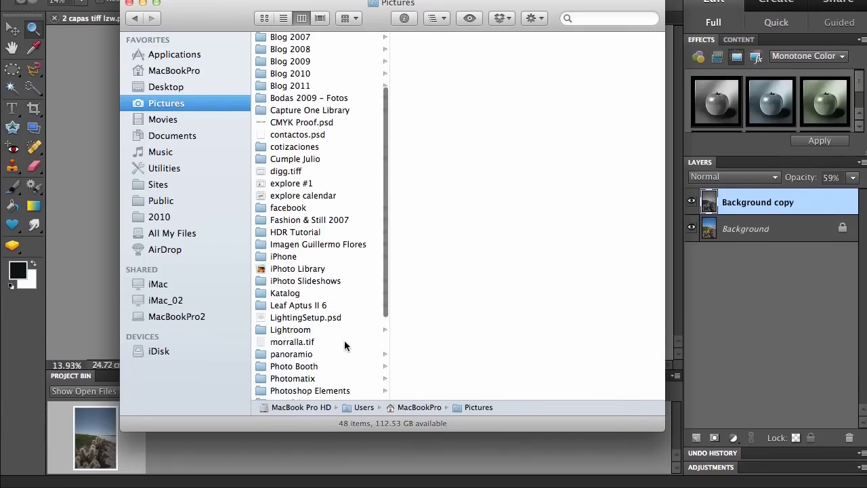
{"action": "scroll", "coordinate": [344, 346], "scroll_direction": "down", "scroll_amount": 2}
{"action": "left_click", "coordinate": [334, 315]}
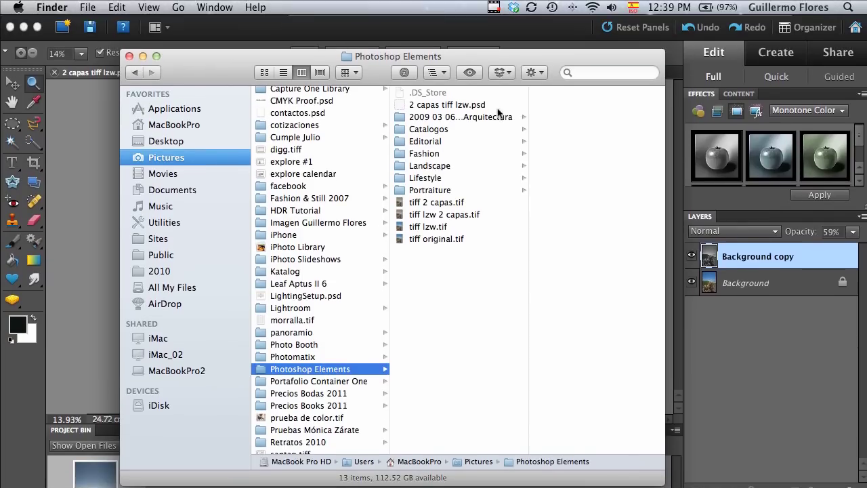
{"action": "left_click", "coordinate": [501, 107]}
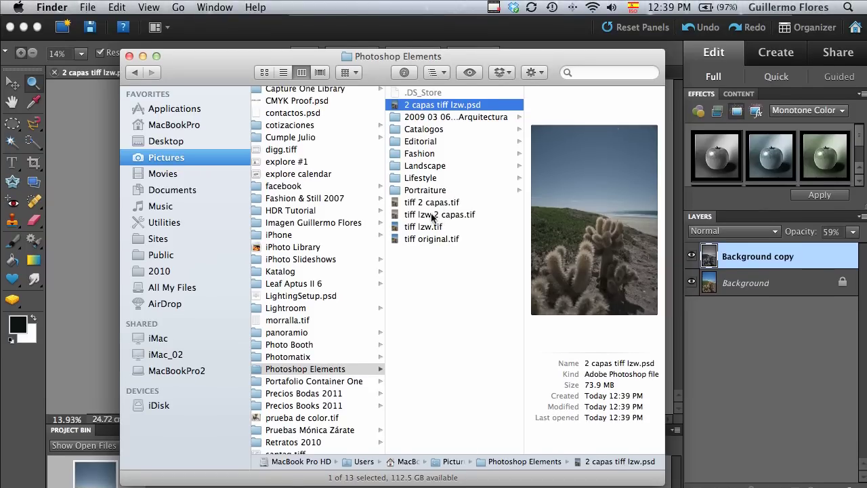
{"action": "left_click", "coordinate": [415, 216]}
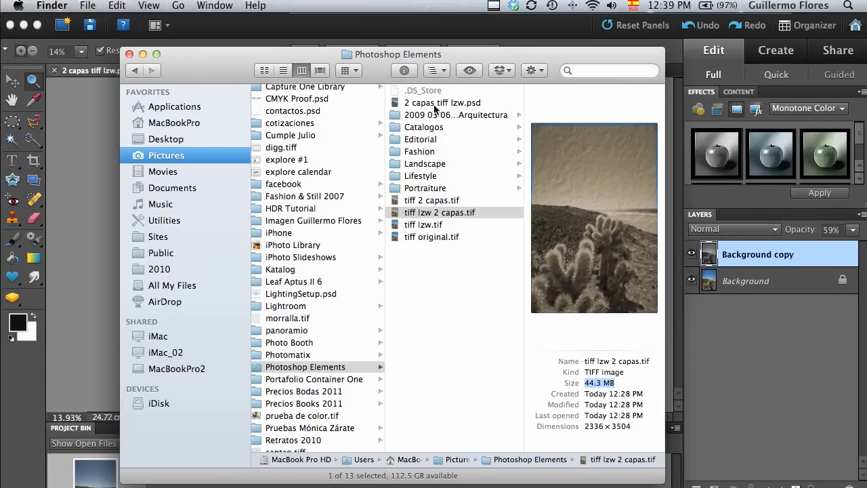
{"action": "left_click", "coordinate": [435, 104]}
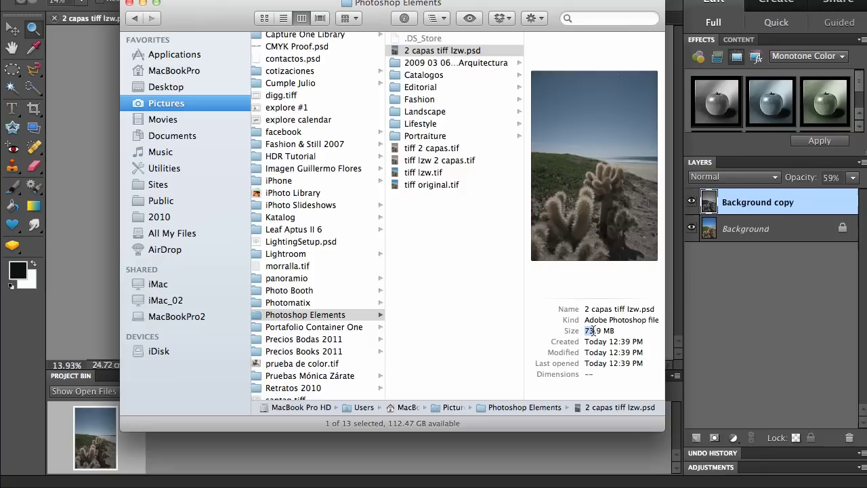
{"action": "left_click_drag", "start_coordinate": [585, 385], "coordinate": [619, 384]}
{"action": "left_click", "coordinate": [434, 270]}
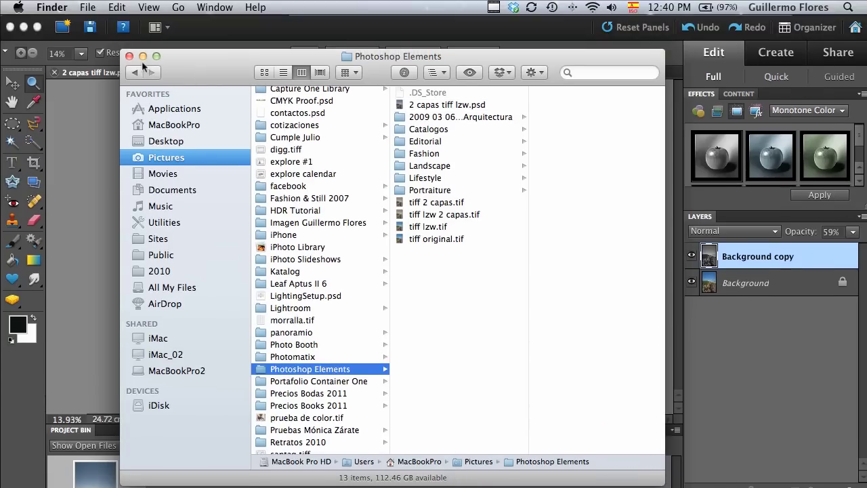
{"action": "left_click", "coordinate": [129, 56]}
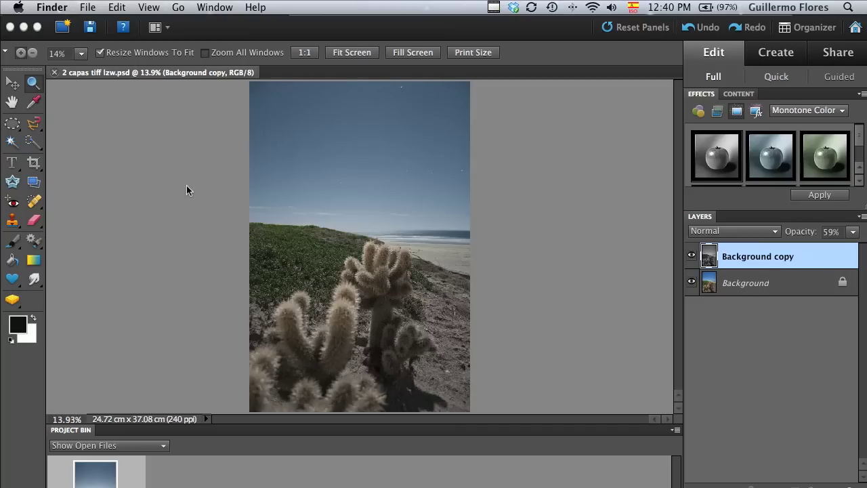
{"action": "left_click", "coordinate": [186, 190]}
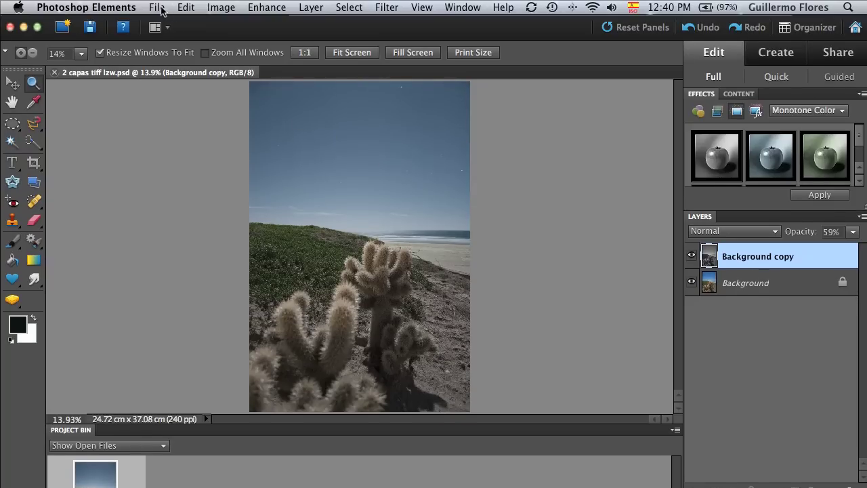
Step: Save a JPEG-format copy of the photo named foto.jpg
{"action": "left_click", "coordinate": [160, 7]}
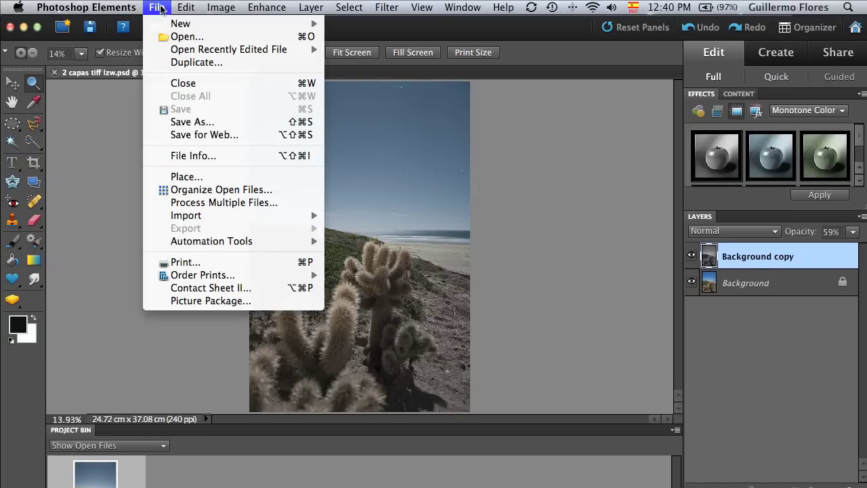
{"action": "left_click", "coordinate": [213, 123]}
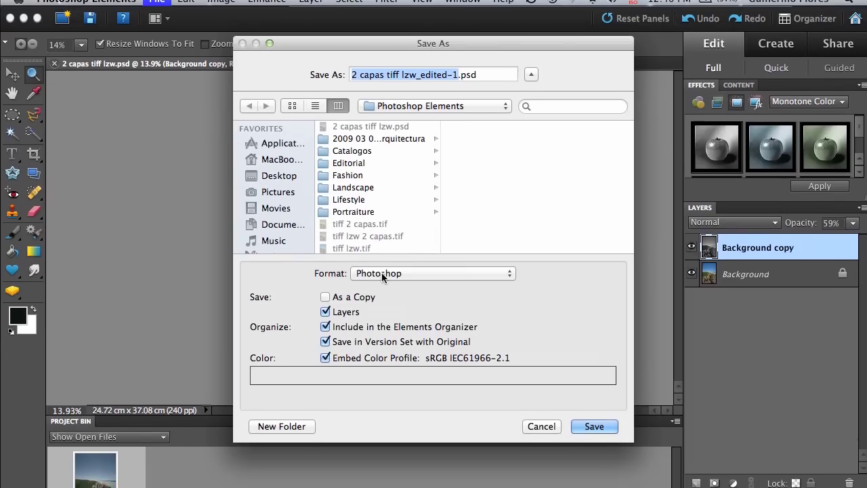
{"action": "left_click", "coordinate": [381, 272]}
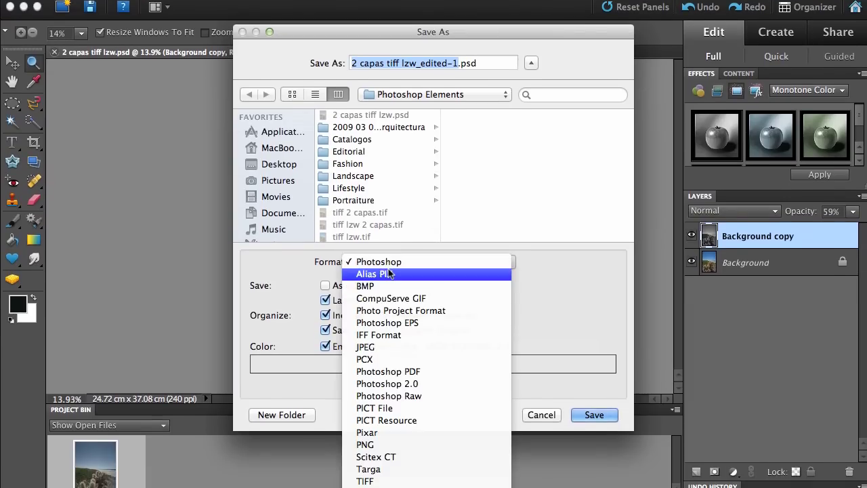
{"action": "left_click", "coordinate": [365, 347]}
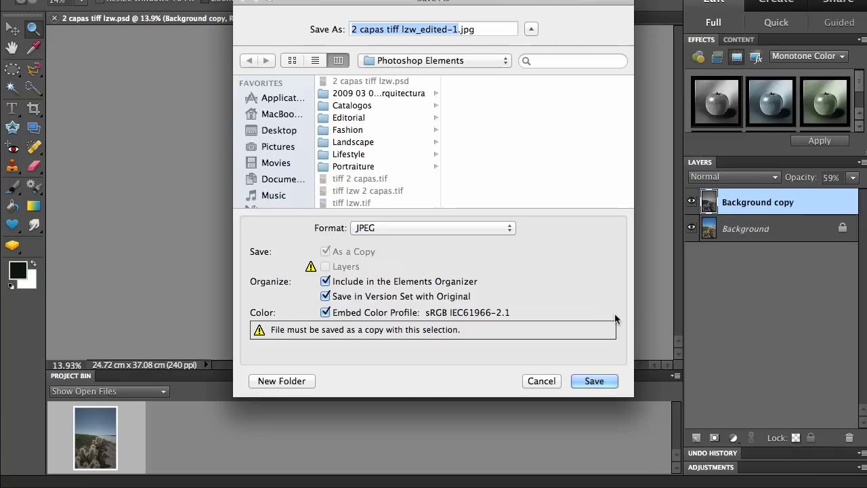
{"action": "type", "text": "foto"}
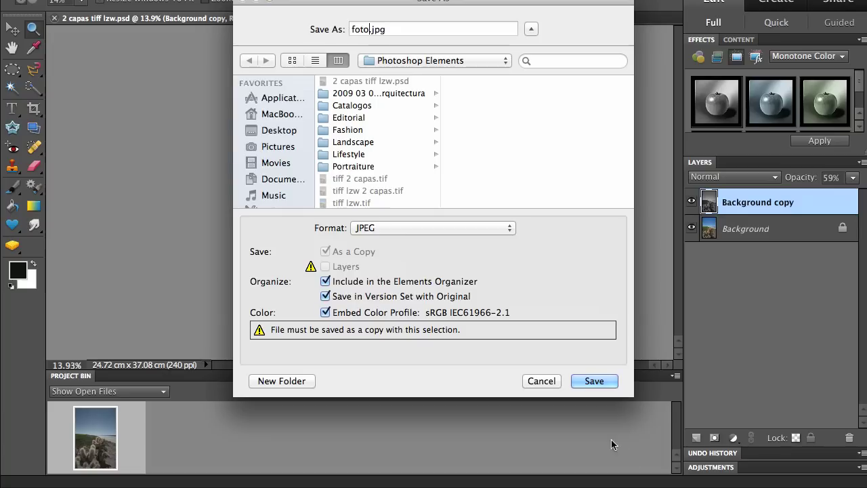
{"action": "left_click", "coordinate": [594, 382]}
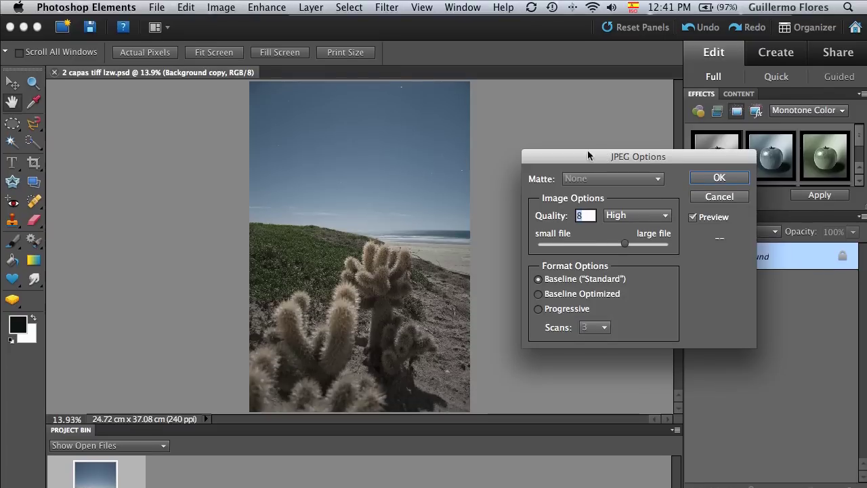
Step: Try JPEG quality 12 and 11, then settle on 0 Low for about 252.9K
{"action": "left_click_drag", "start_coordinate": [588, 145], "coordinate": [325, 134]}
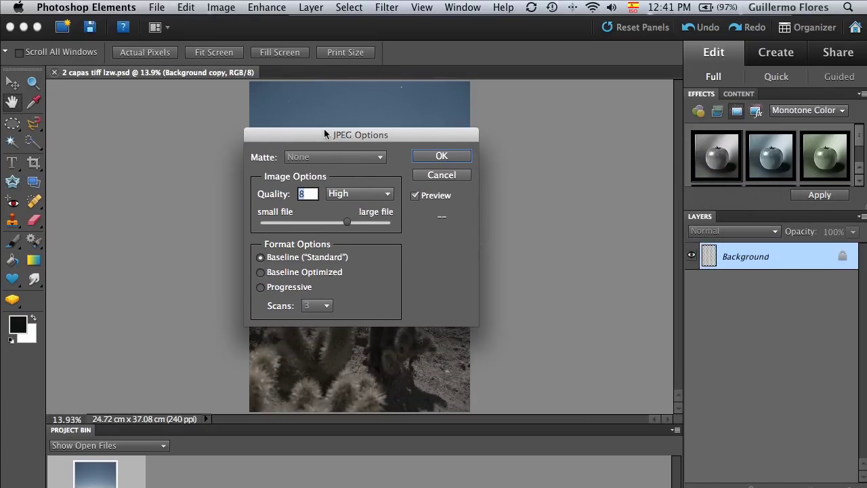
{"action": "left_click_drag", "start_coordinate": [347, 223], "coordinate": [390, 223]}
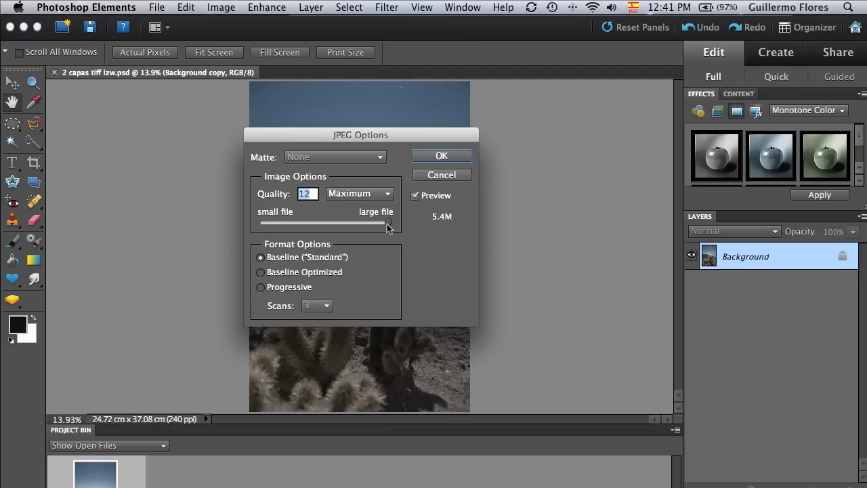
{"action": "mouse_move", "coordinate": [391, 227]}
{"action": "left_mouse_down"}
{"action": "mouse_move", "coordinate": [380, 228]}
{"action": "mouse_move", "coordinate": [394, 228]}
{"action": "left_mouse_up"}
{"action": "left_click_drag", "start_coordinate": [285, 223], "coordinate": [395, 228]}
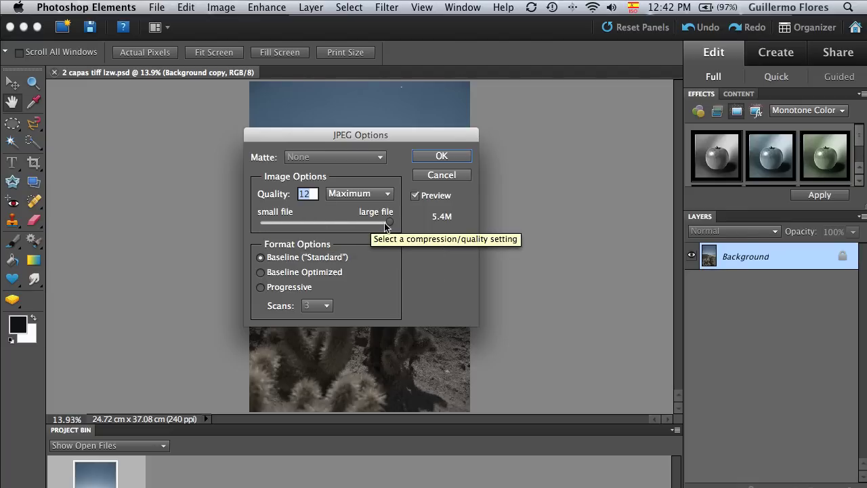
{"action": "left_click_drag", "start_coordinate": [388, 223], "coordinate": [260, 223]}
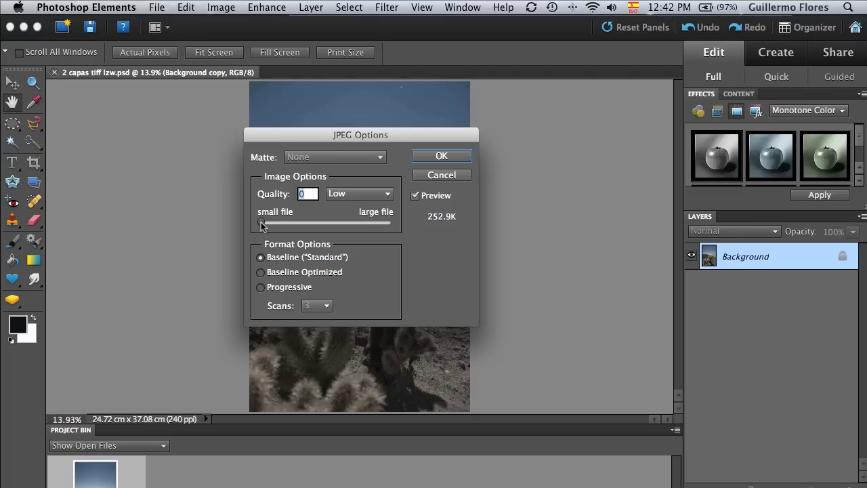
{"action": "left_click_drag", "start_coordinate": [308, 139], "coordinate": [599, 191]}
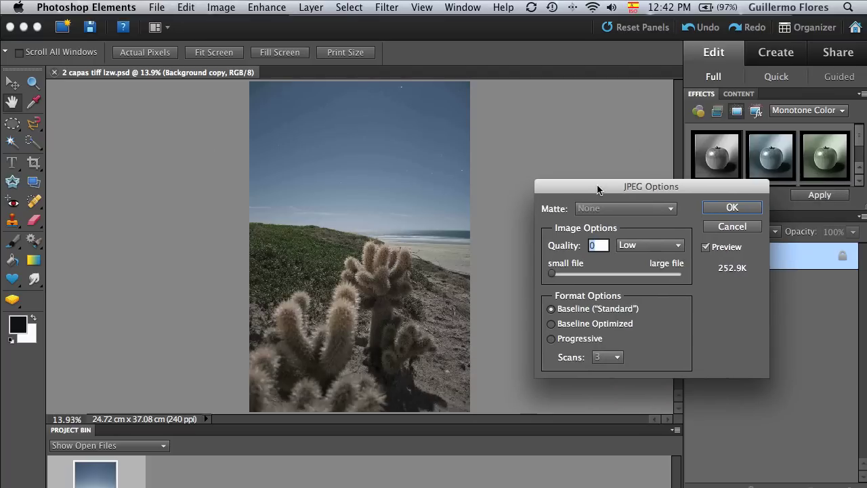
{"action": "left_click", "coordinate": [391, 287], "text": "super"}
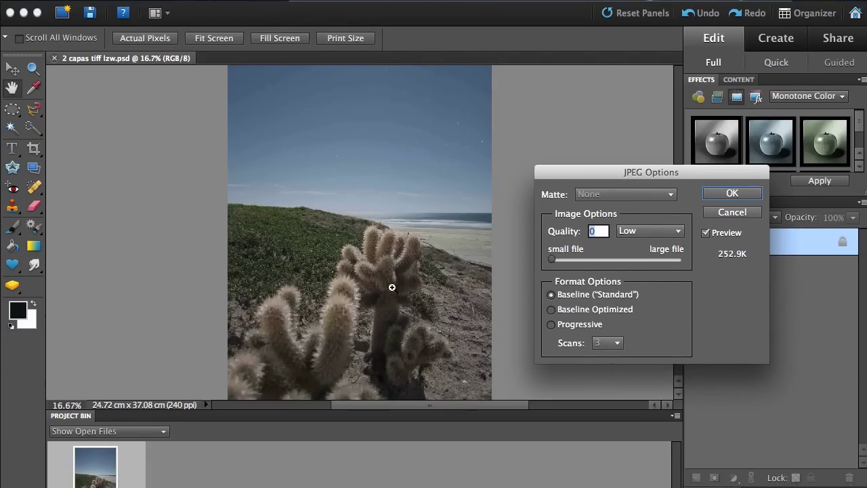
{"action": "left_click", "coordinate": [384, 275], "text": "super"}
{"action": "left_click", "coordinate": [401, 260], "text": "super"}
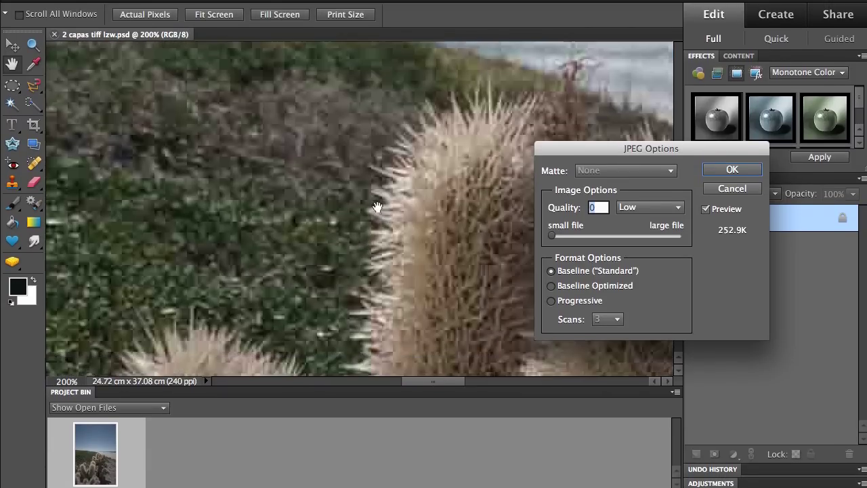
{"action": "mouse_move", "coordinate": [400, 253]}
{"action": "left_mouse_down"}
{"action": "mouse_move", "coordinate": [247, 187]}
{"action": "mouse_move", "coordinate": [196, 221]}
{"action": "mouse_move", "coordinate": [291, 319]}
{"action": "left_mouse_up"}
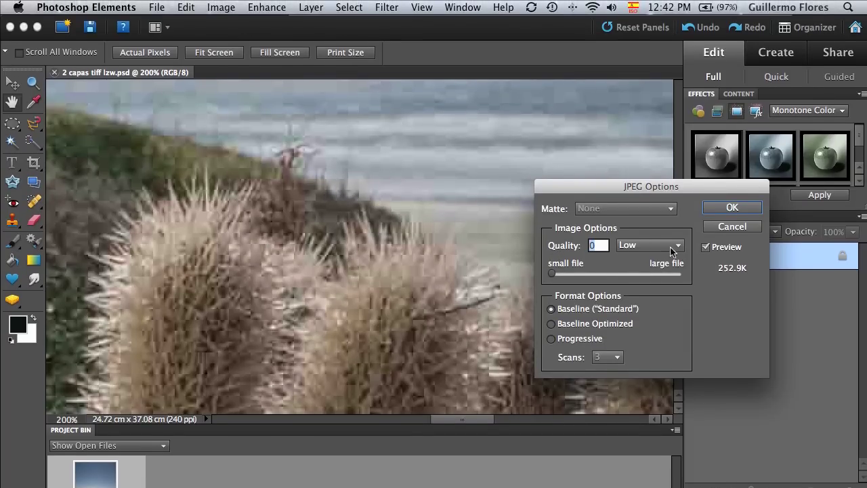
{"action": "left_click", "coordinate": [707, 248]}
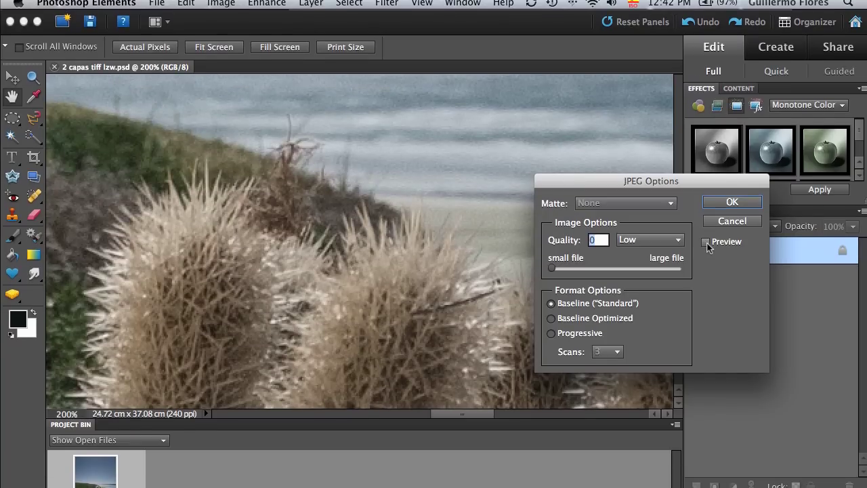
{"action": "left_click", "coordinate": [707, 243]}
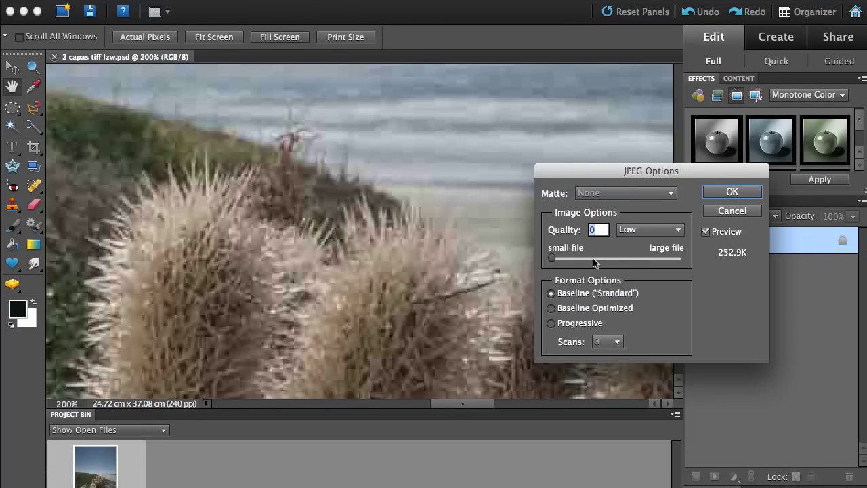
Step: Step the JPEG quality through 4 and 7, then set it to 8 High (about 1.2M)
{"action": "left_click", "coordinate": [594, 259]}
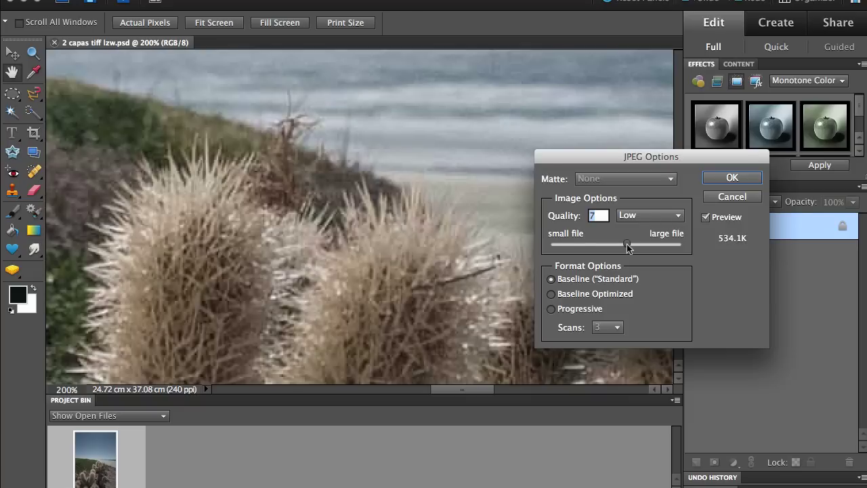
{"action": "left_click", "coordinate": [625, 248]}
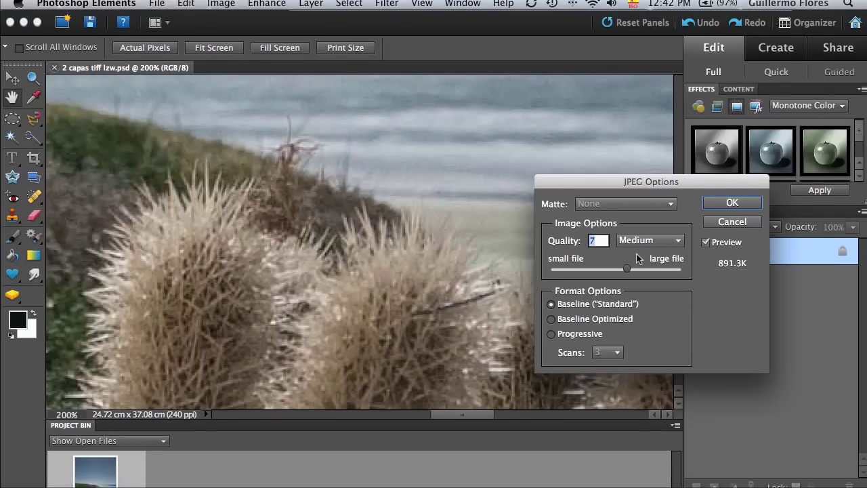
{"action": "left_click_drag", "start_coordinate": [692, 183], "coordinate": [666, 186]}
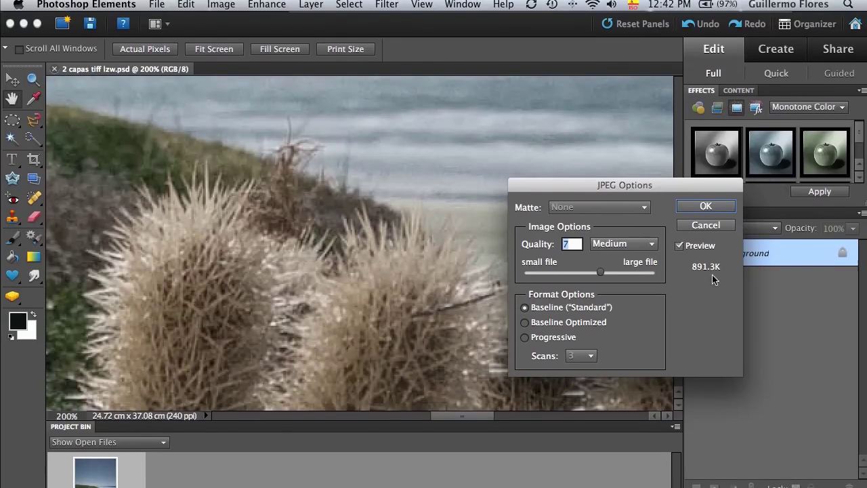
{"action": "key", "text": "alt"}
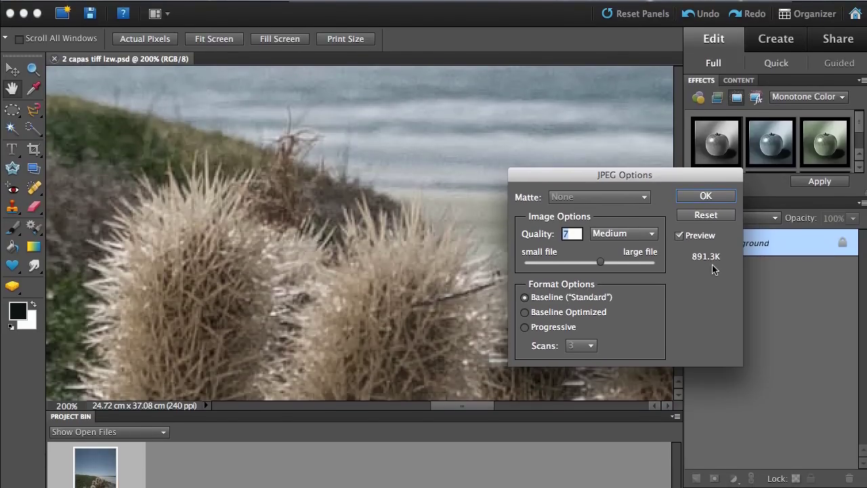
{"action": "type", "text": "12"}
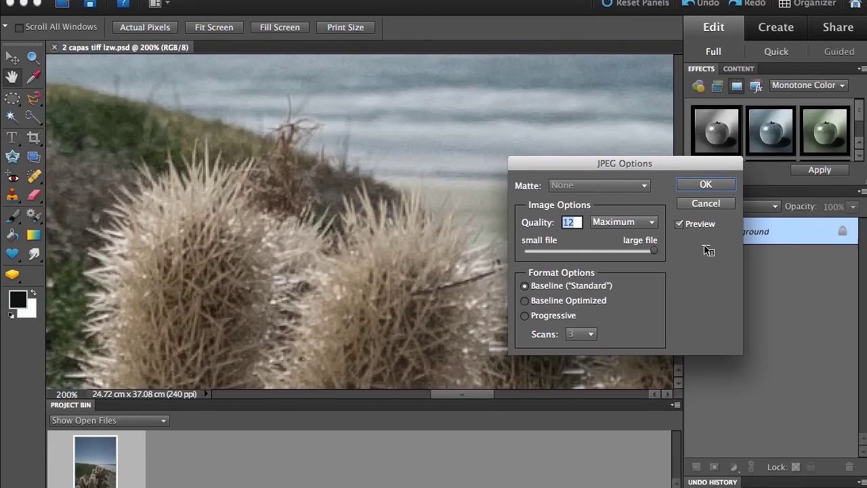
{"action": "left_click", "coordinate": [611, 247]}
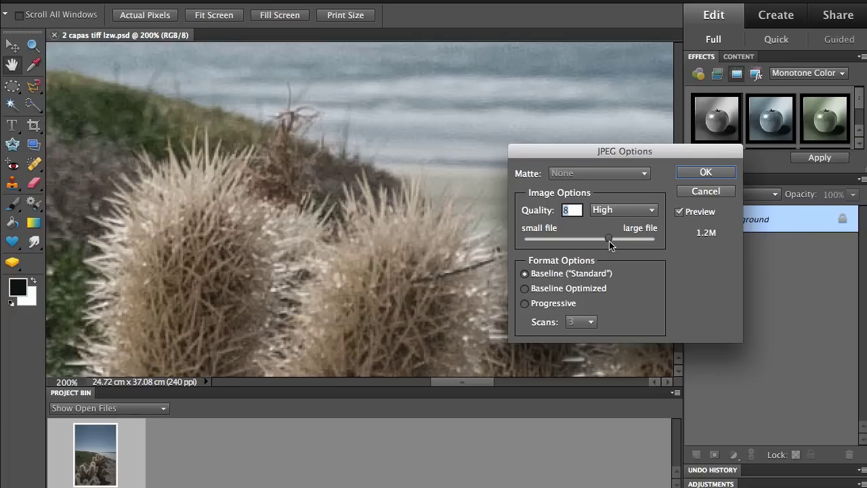
Step: Set the foto.jpg quality slider to 12 Maximum, estimating about 5.4M
{"action": "left_click_drag", "start_coordinate": [609, 240], "coordinate": [655, 243]}
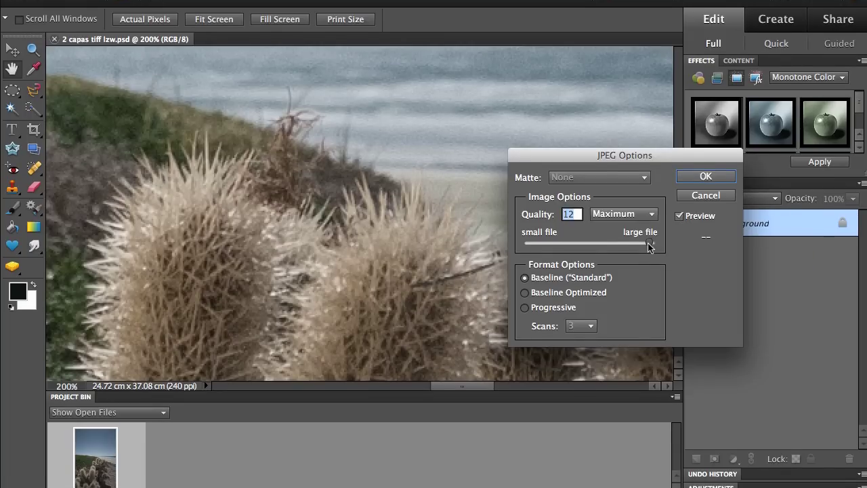
{"action": "left_click_drag", "start_coordinate": [653, 245], "coordinate": [647, 248]}
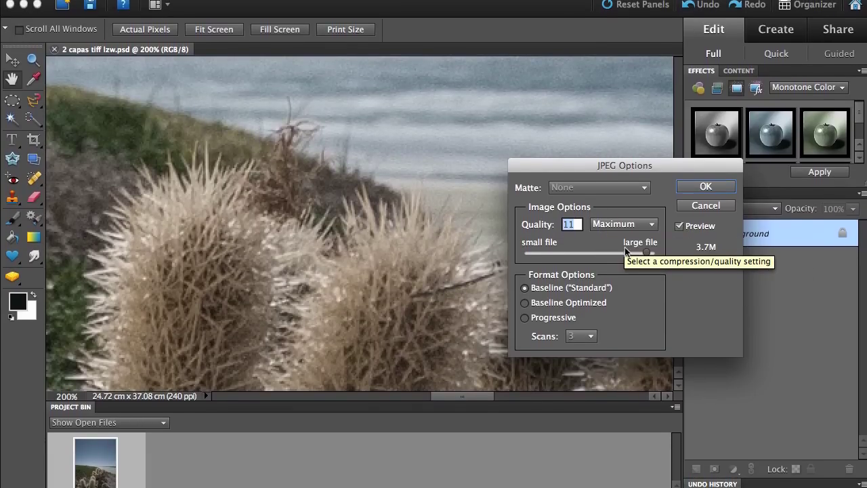
{"action": "left_click", "coordinate": [647, 247]}
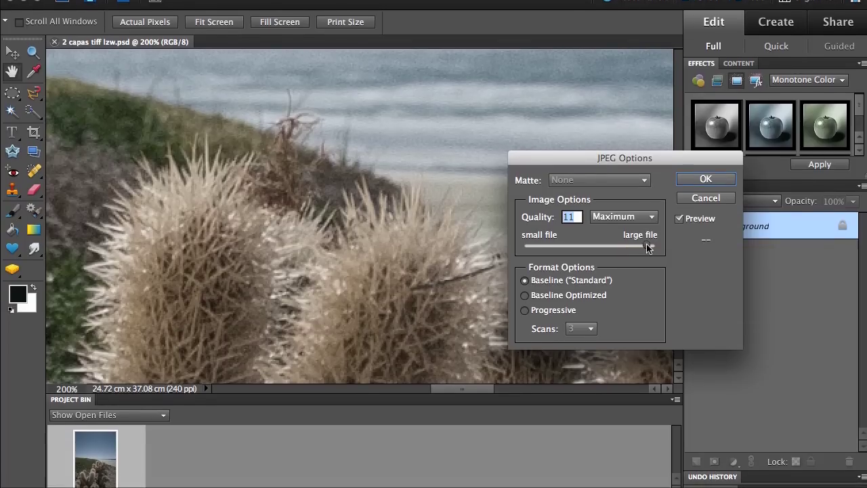
{"action": "left_click_drag", "start_coordinate": [649, 247], "coordinate": [676, 245]}
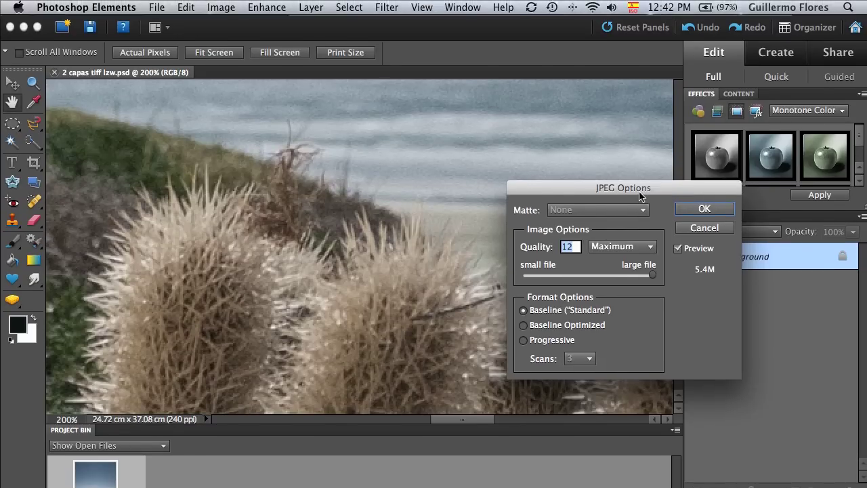
{"action": "left_click_drag", "start_coordinate": [642, 195], "coordinate": [589, 186]}
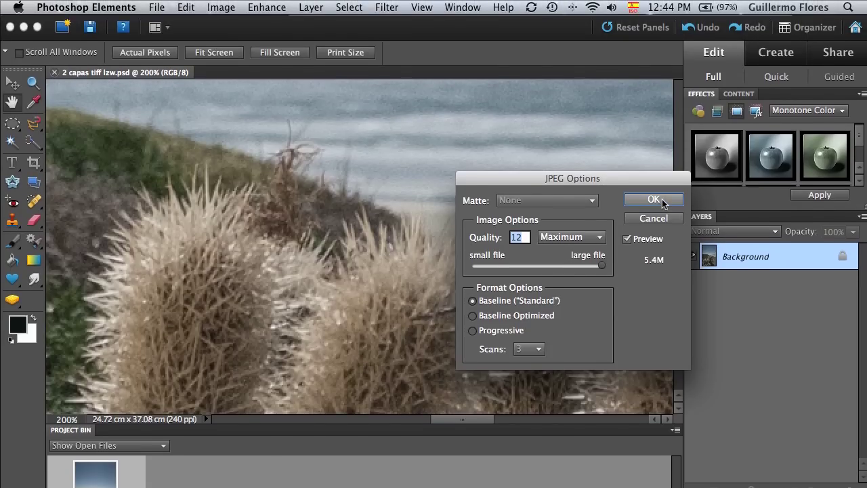
Step: Confirm the 12 Maximum JPEG options so foto.jpg is written
{"action": "left_click", "coordinate": [654, 200]}
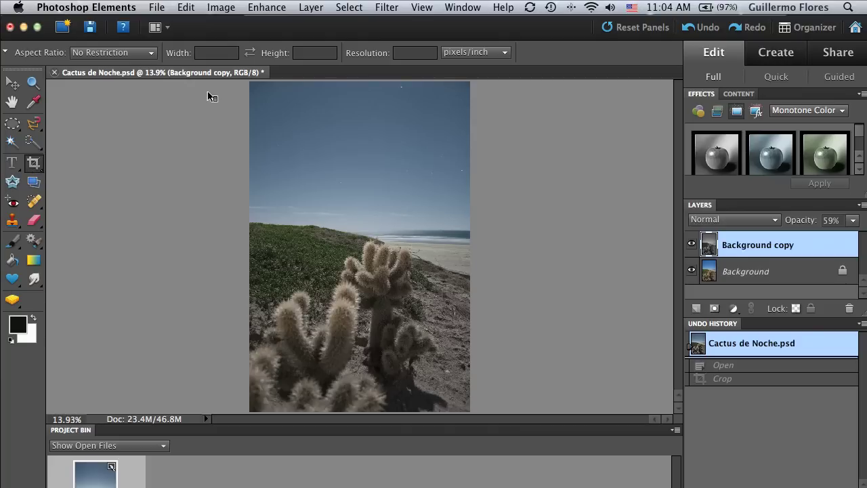
{"action": "left_click", "coordinate": [212, 52]}
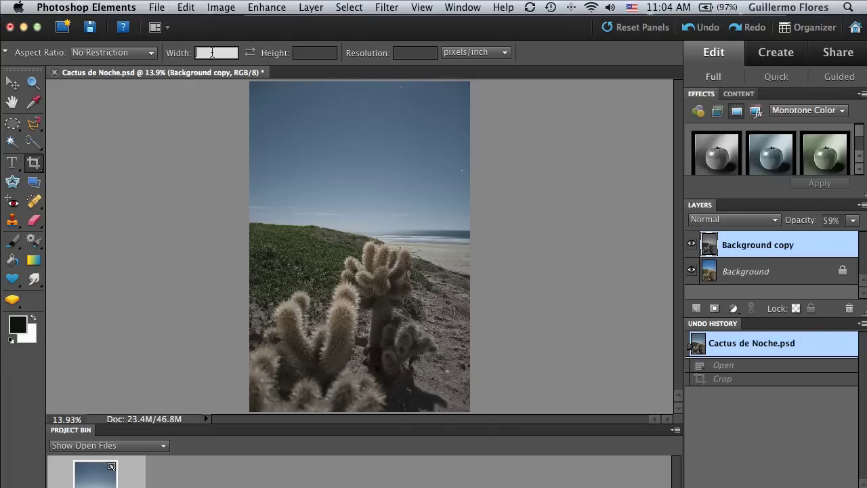
{"action": "left_click", "coordinate": [305, 52]}
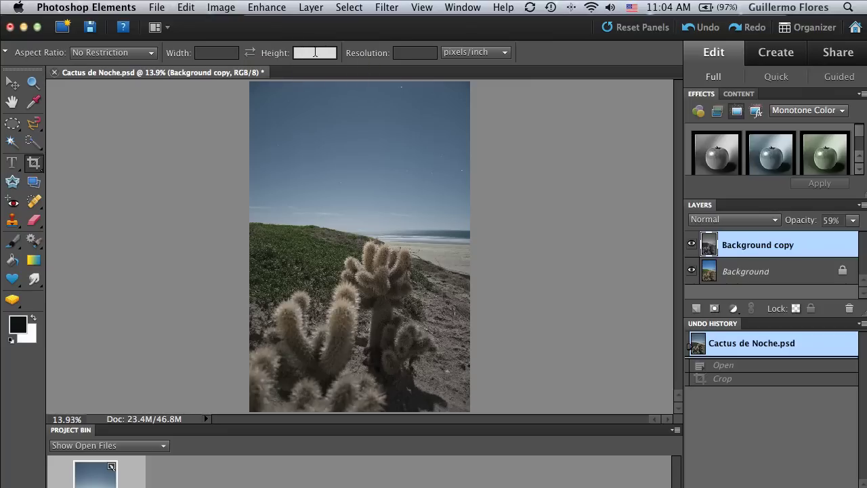
{"action": "left_click", "coordinate": [412, 52]}
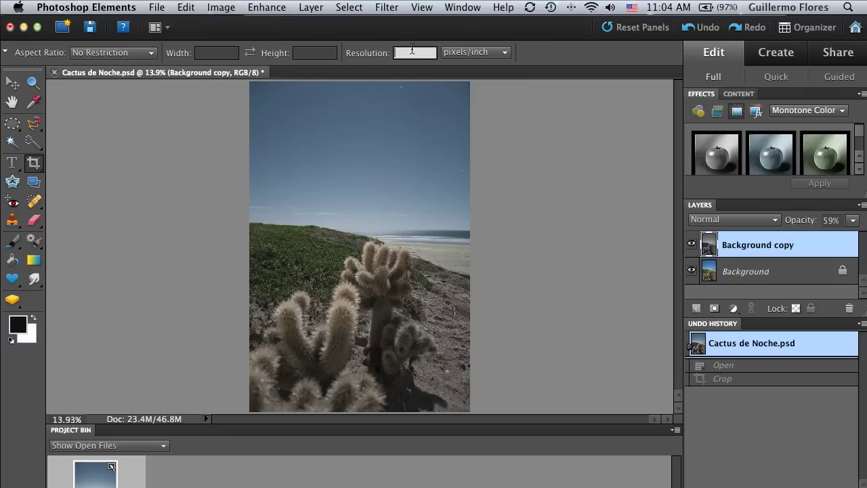
{"action": "left_click", "coordinate": [465, 52]}
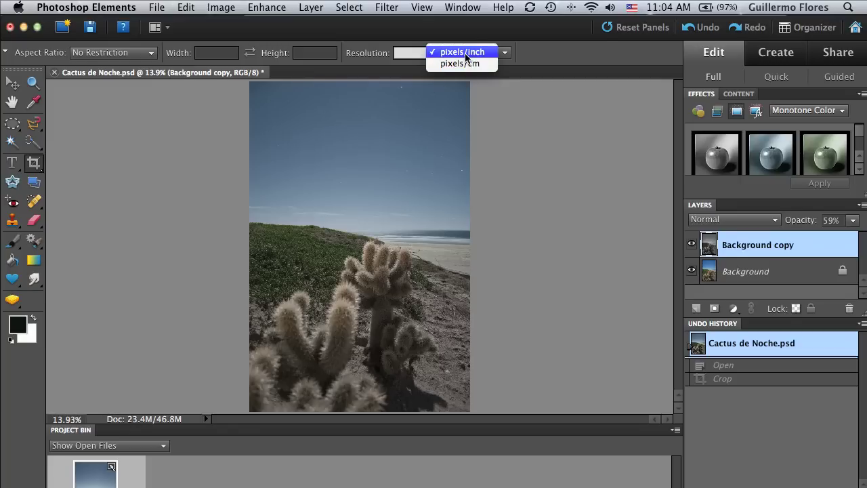
{"action": "left_click", "coordinate": [466, 55]}
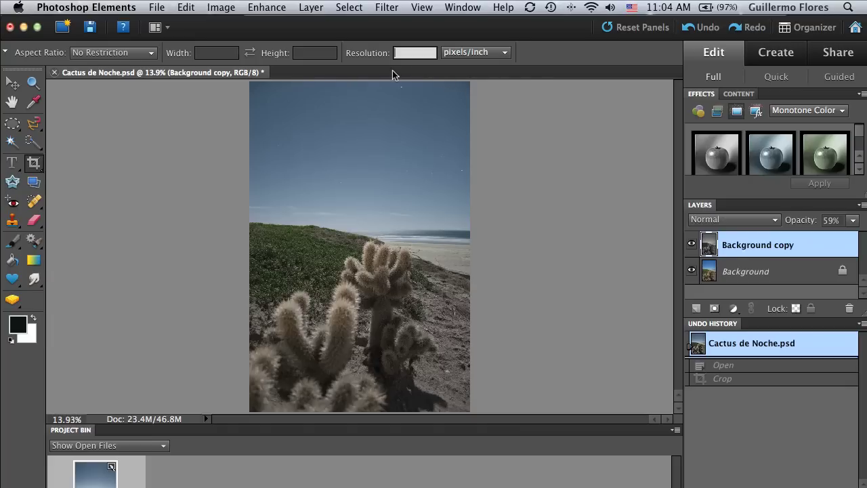
{"action": "left_click", "coordinate": [304, 55]}
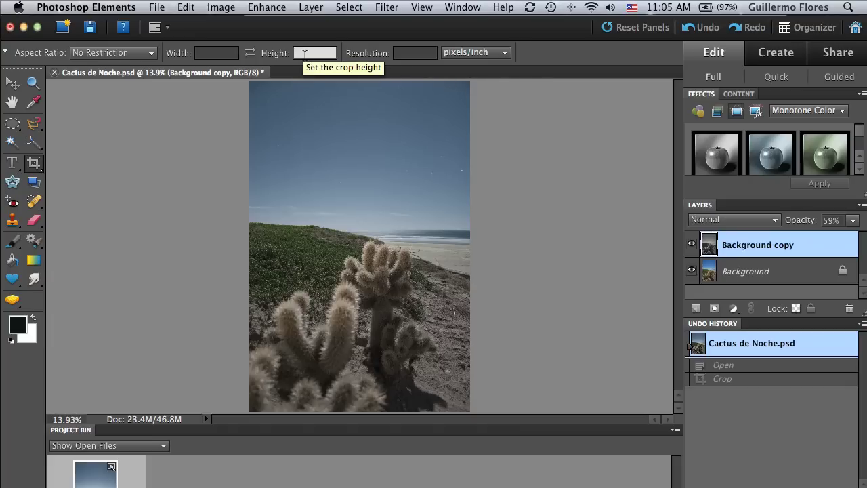
Step: Set the Crop tool height to 600 px
{"action": "type", "text": "600px"}
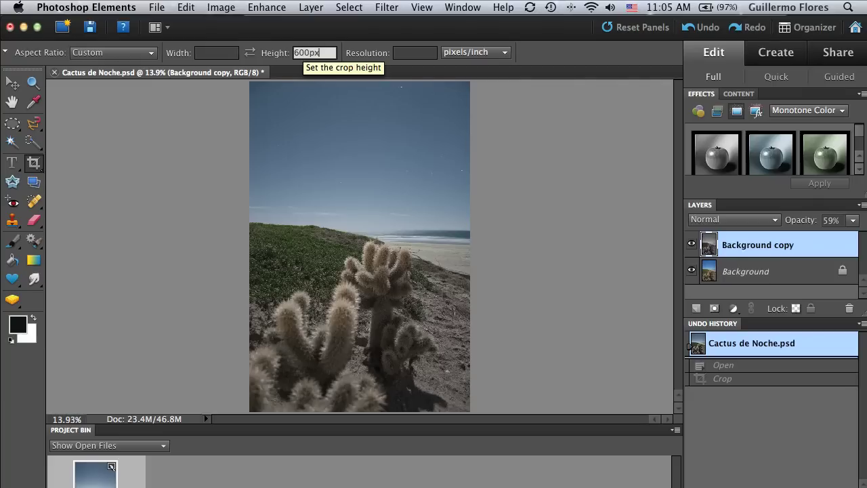
{"action": "double_click", "coordinate": [311, 53]}
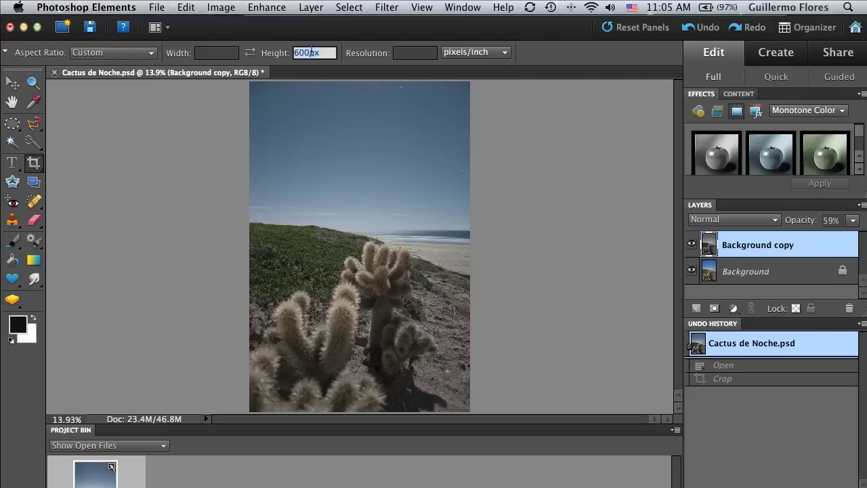
{"action": "left_click", "coordinate": [330, 52]}
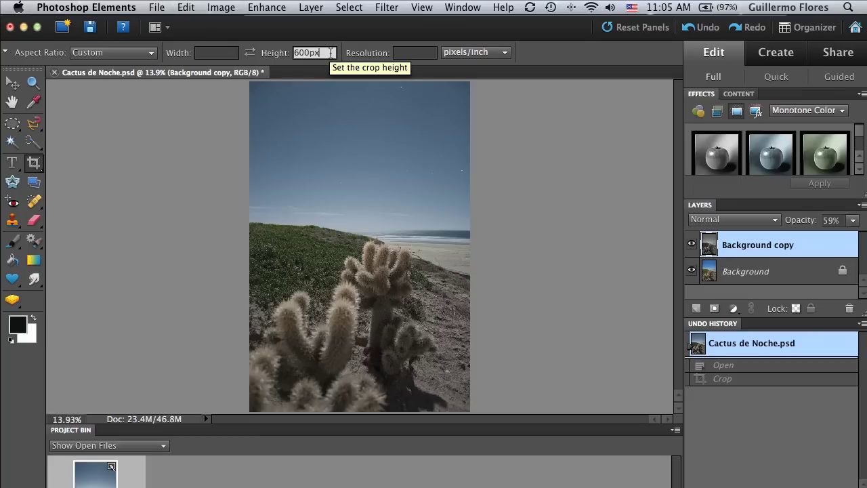
{"action": "left_click", "coordinate": [296, 53]}
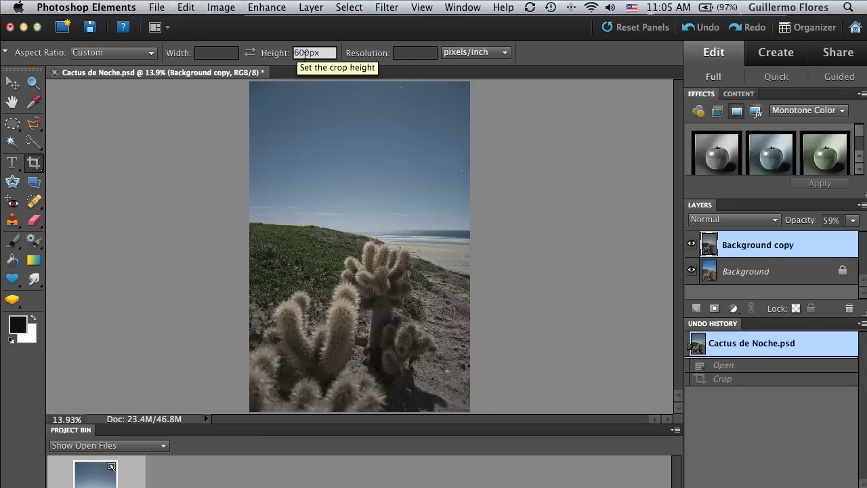
{"action": "key", "text": "Delete"}
{"action": "type", "text": "9"}
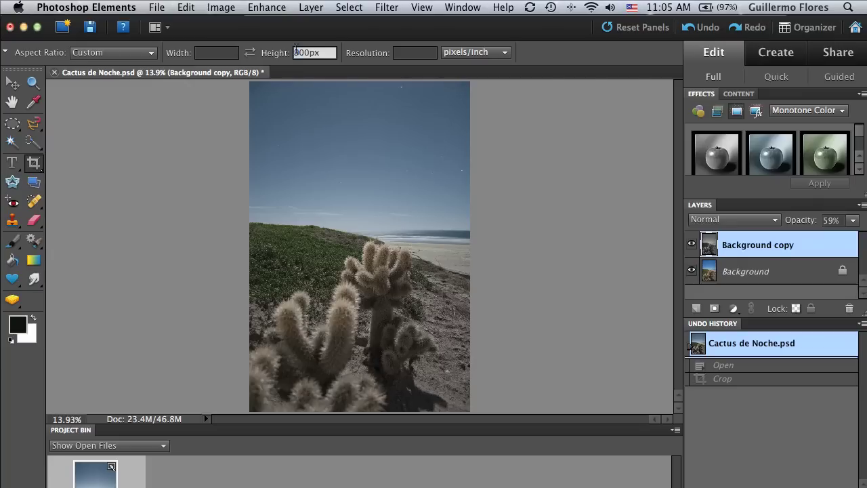
{"action": "type", "text": "12"}
{"action": "left_click_drag", "start_coordinate": [297, 53], "coordinate": [311, 53]}
{"action": "type", "text": "10920"}
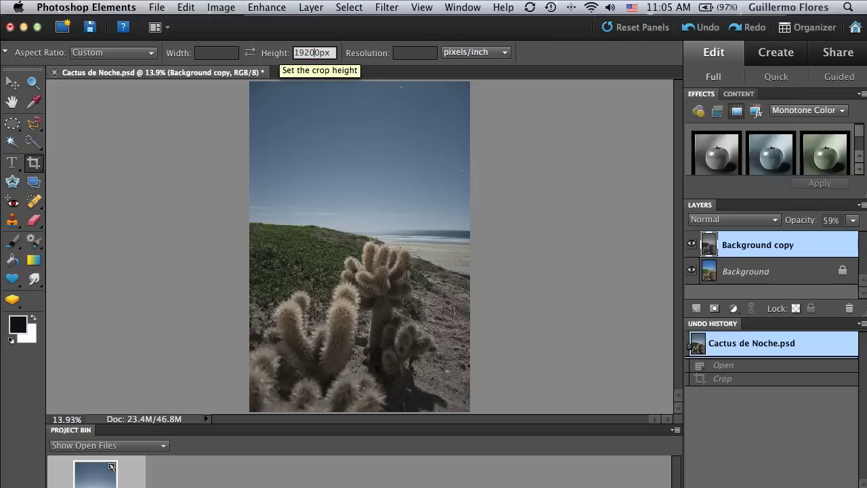
{"action": "key", "text": "Delete"}
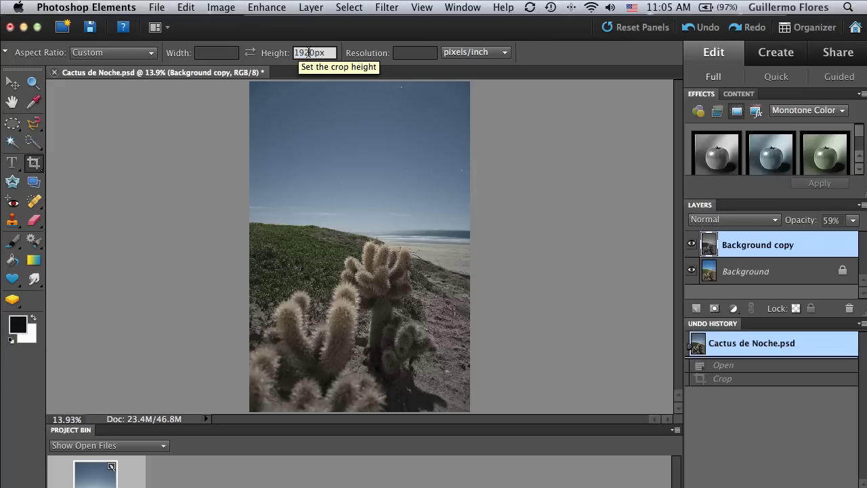
{"action": "double_click", "coordinate": [308, 52]}
{"action": "type", "text": "240"}
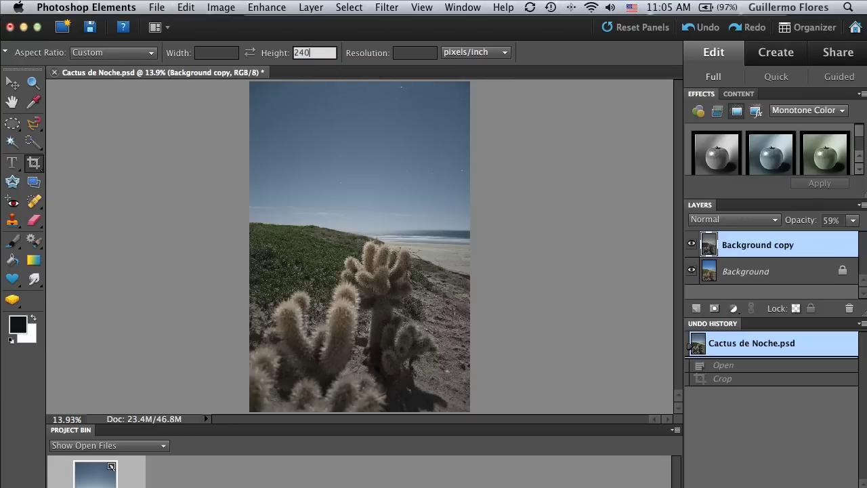
{"action": "type", "text": "0px"}
{"action": "double_click", "coordinate": [333, 53]}
{"action": "type", "text": "60"}
{"action": "type", "text": "0p"}
{"action": "type", "text": "x"}
{"action": "key", "text": "Return"}
{"action": "key", "text": "Return"}
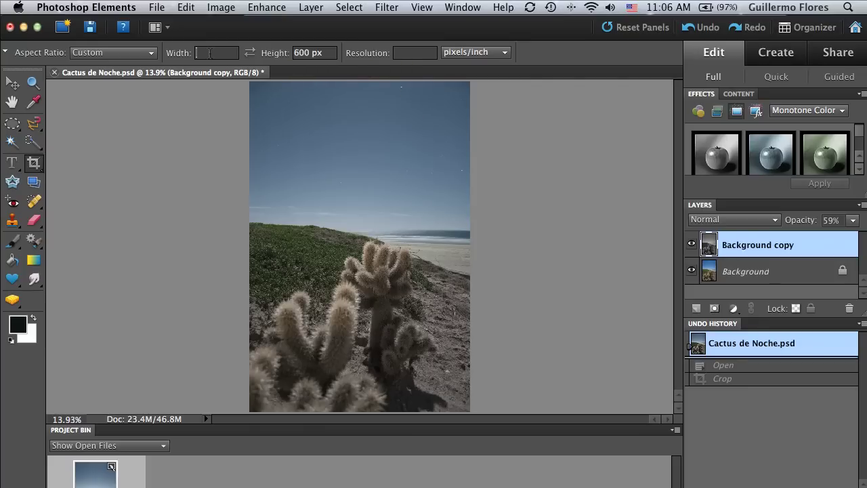
Step: Clear the crop width and set the crop resolution to 72 pixels/inch
{"action": "left_click", "coordinate": [210, 53]}
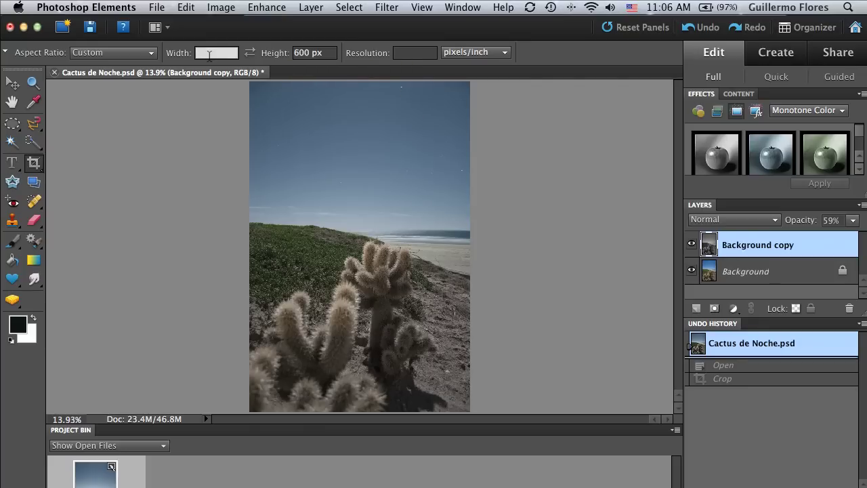
{"action": "left_click", "coordinate": [417, 52]}
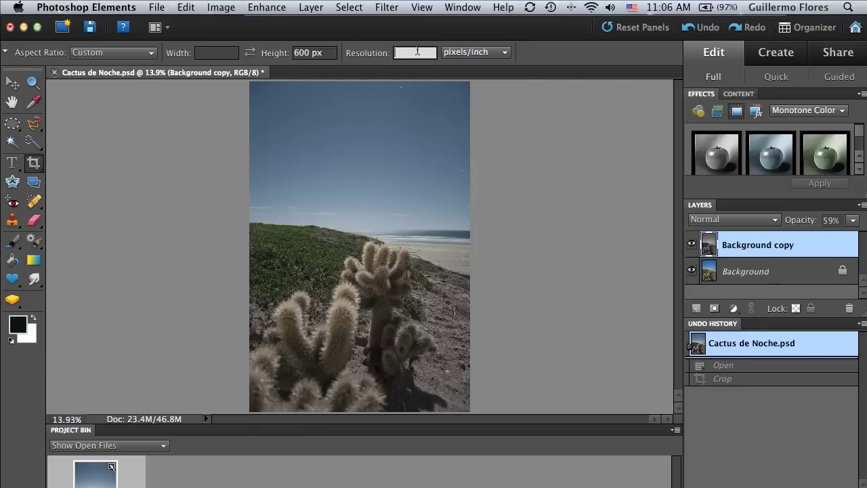
{"action": "type", "text": "7"}
{"action": "type", "text": "2"}
{"action": "key", "text": "Return"}
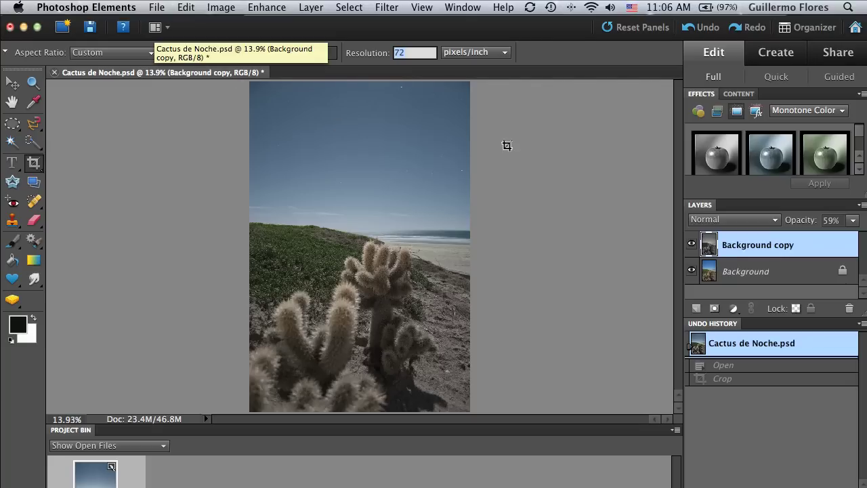
Step: Drag a crop box over the whole photo and apply the crop
{"action": "key", "text": "ctrl+minus"}
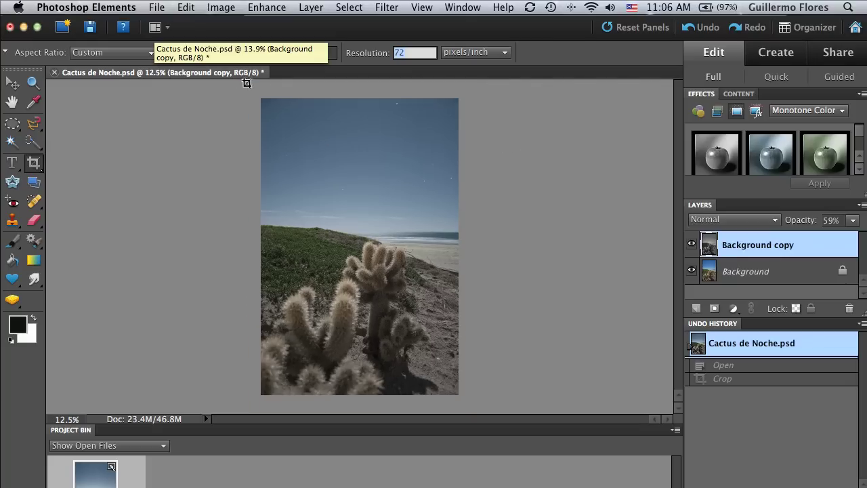
{"action": "mouse_move", "coordinate": [262, 99]}
{"action": "left_mouse_down"}
{"action": "mouse_move", "coordinate": [496, 317]}
{"action": "mouse_move", "coordinate": [542, 406]}
{"action": "left_mouse_up"}
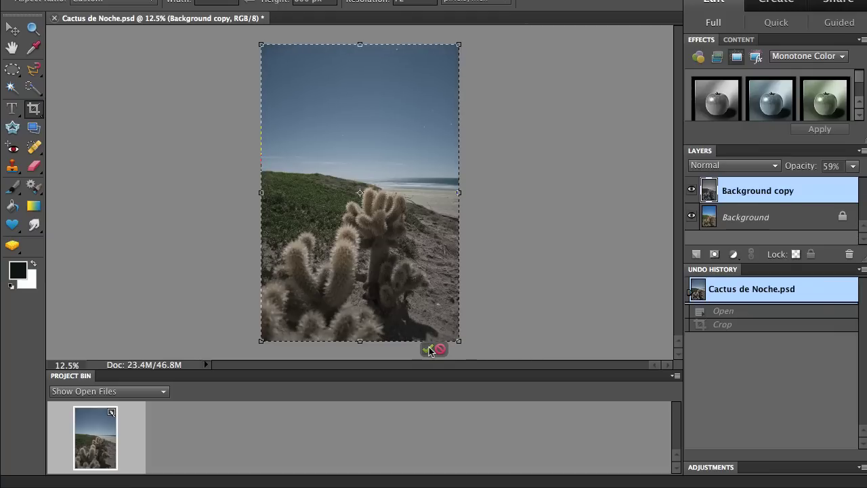
{"action": "key", "text": "Return"}
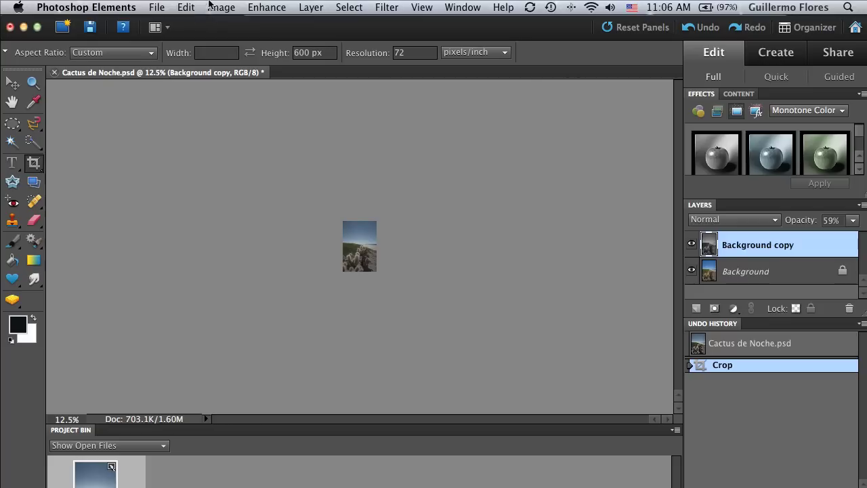
Step: Confirm in Image Size that the photo is 400 × 600 pixels, cancelling without changes
{"action": "left_click", "coordinate": [214, 7]}
{"action": "mouse_move", "coordinate": [244, 89]}
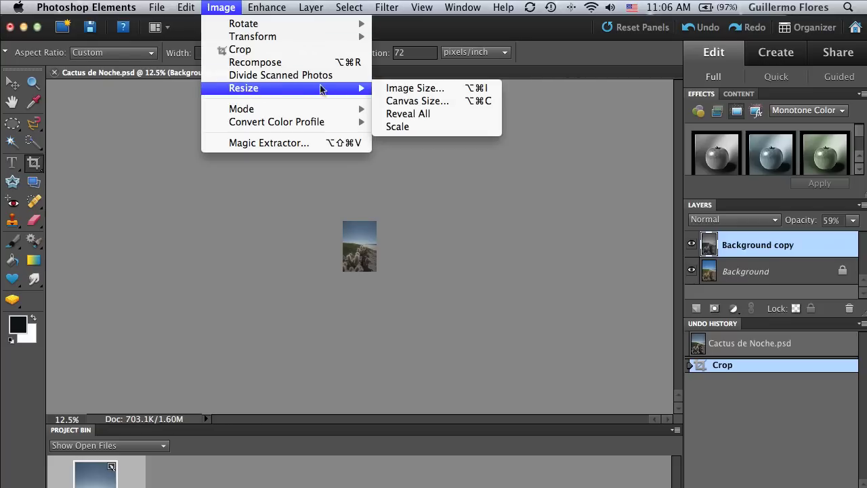
{"action": "left_click", "coordinate": [416, 89]}
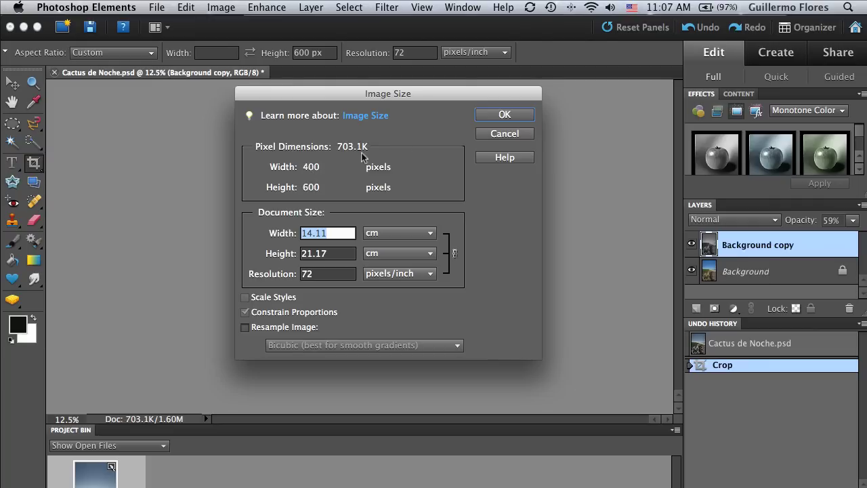
{"action": "left_click", "coordinate": [503, 135]}
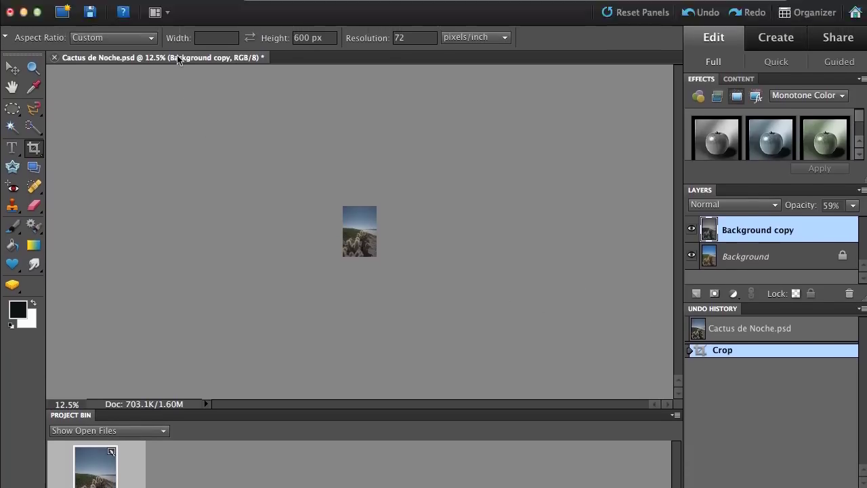
{"action": "left_click", "coordinate": [160, 7]}
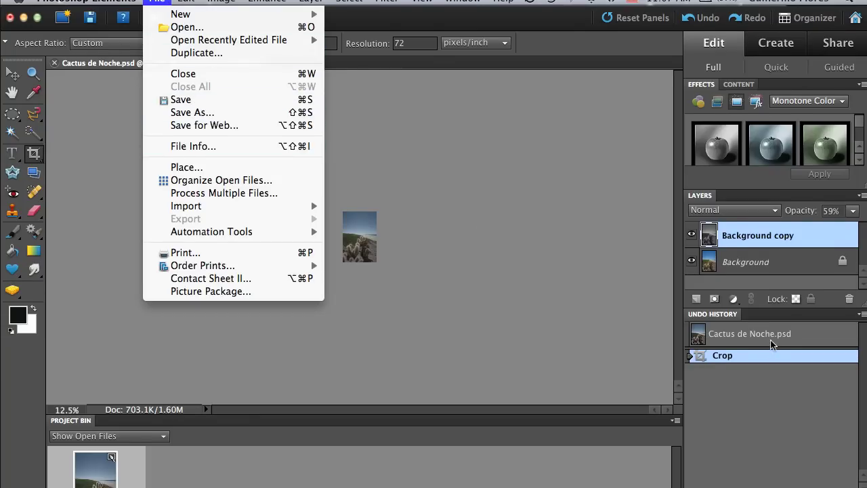
Step: Revert to the uncropped photo in Undo History and open it in Save for Web
{"action": "left_click", "coordinate": [772, 342]}
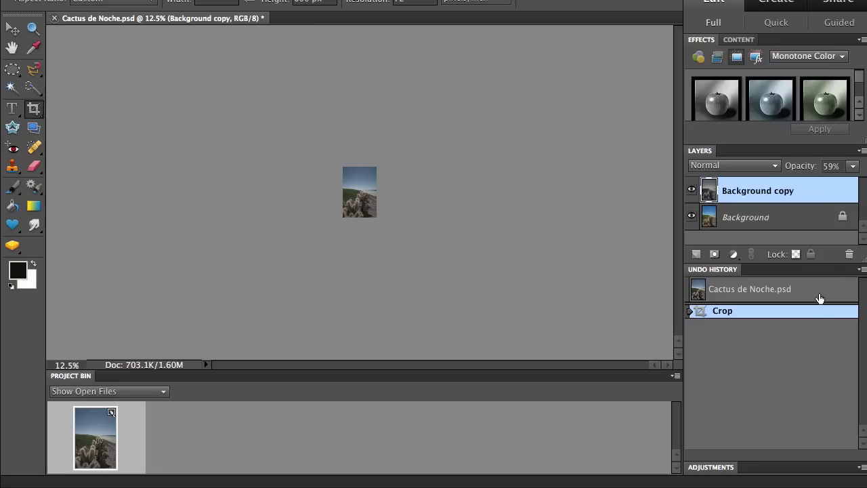
{"action": "left_click", "coordinate": [818, 296]}
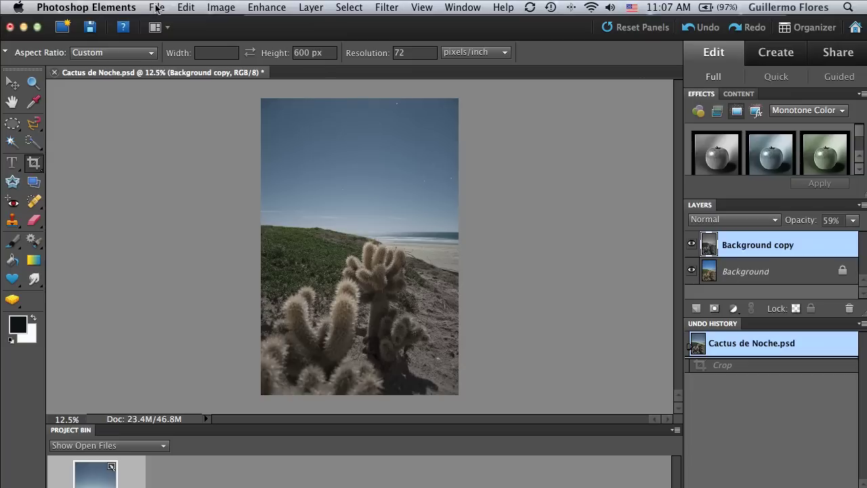
{"action": "left_click", "coordinate": [156, 8]}
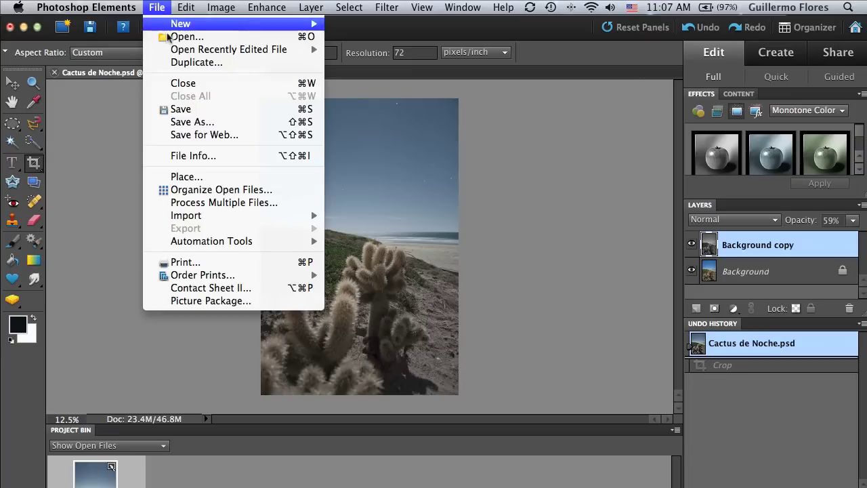
{"action": "left_click", "coordinate": [250, 138]}
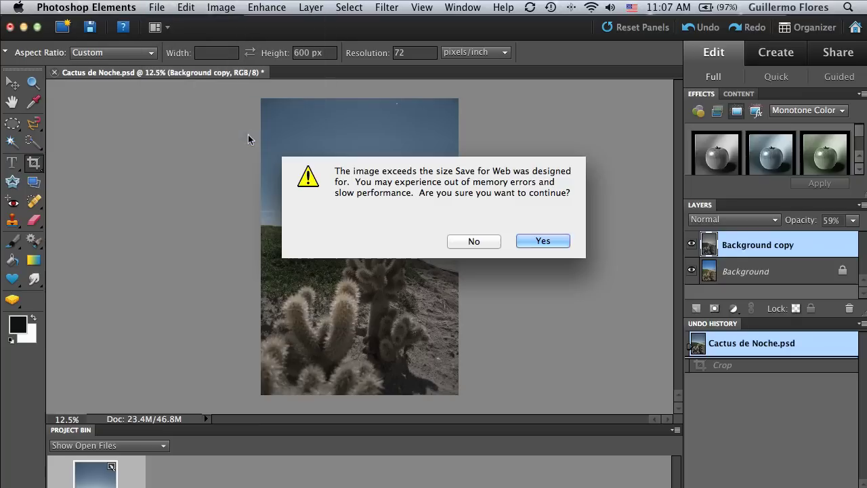
{"action": "left_click", "coordinate": [546, 242]}
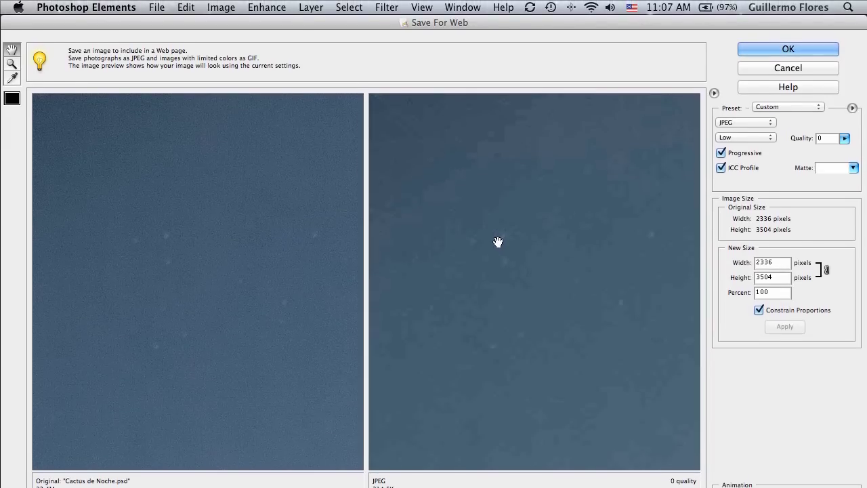
Step: Keep JPEG format, choose the Very High preset and set Quality to 95
{"action": "left_click", "coordinate": [767, 124]}
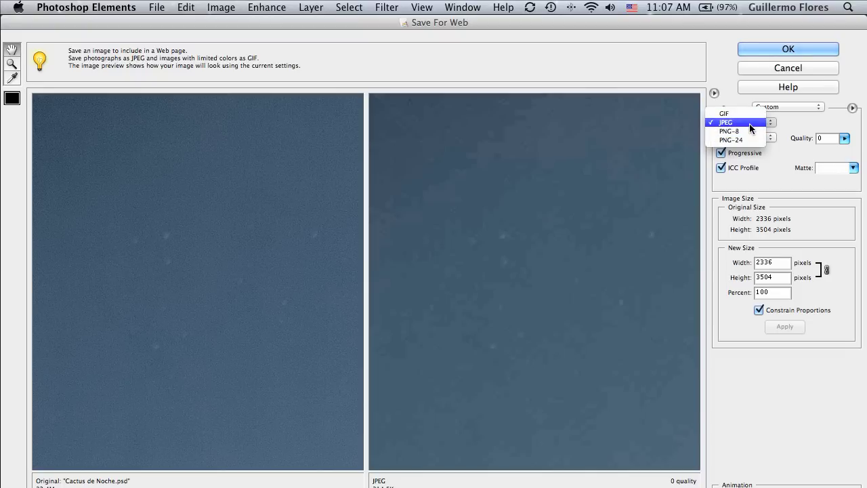
{"action": "left_click", "coordinate": [749, 125]}
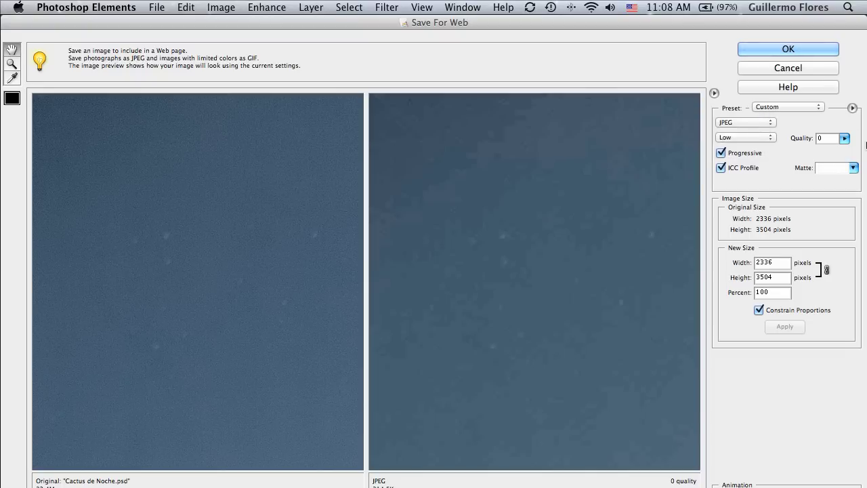
{"action": "left_click", "coordinate": [766, 137]}
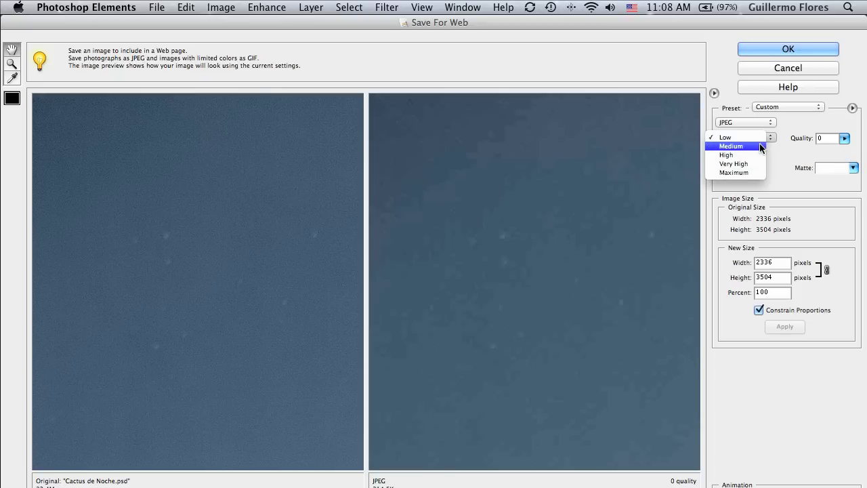
{"action": "left_click", "coordinate": [760, 146]}
{"action": "left_click", "coordinate": [756, 139]}
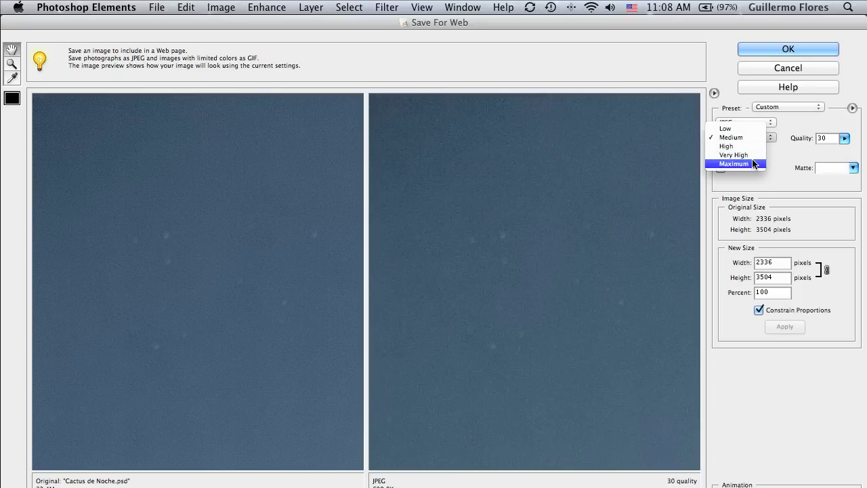
{"action": "left_click", "coordinate": [734, 156]}
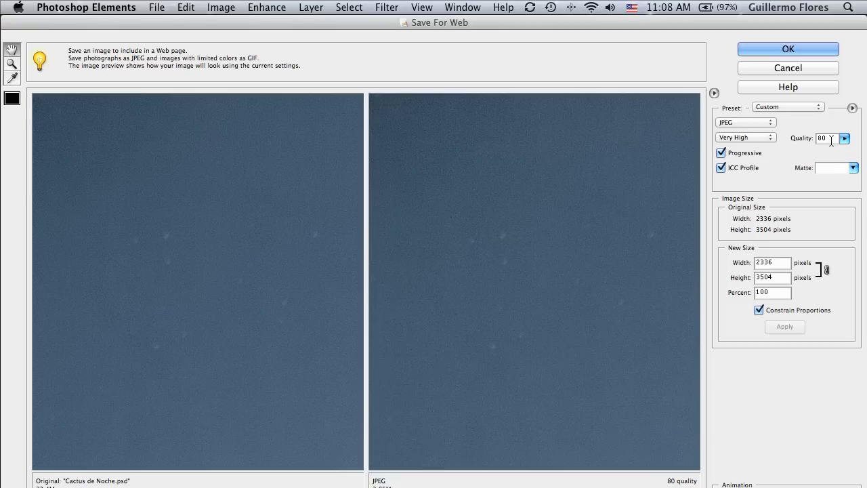
{"action": "left_click", "coordinate": [760, 137]}
{"action": "left_click", "coordinate": [736, 151]}
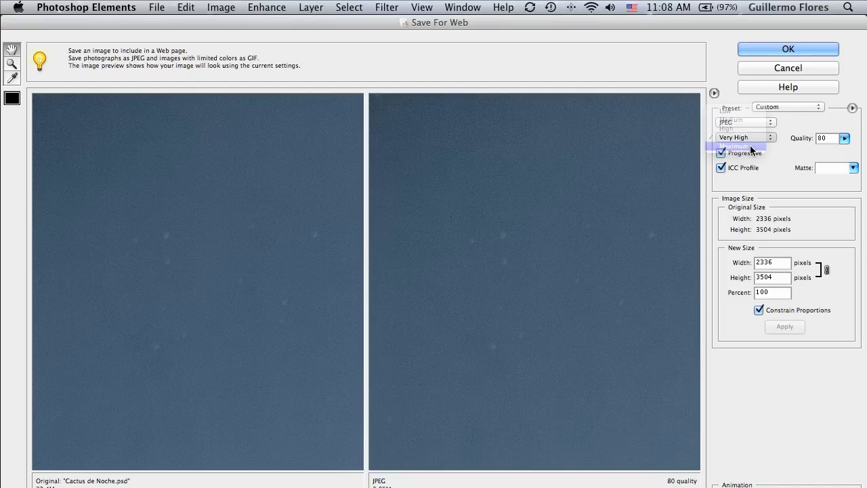
{"action": "left_click", "coordinate": [845, 139]}
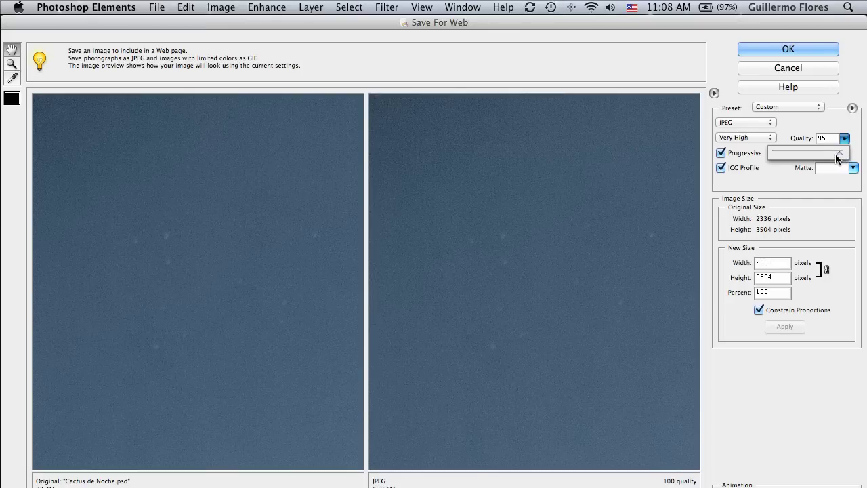
{"action": "left_click", "coordinate": [789, 176]}
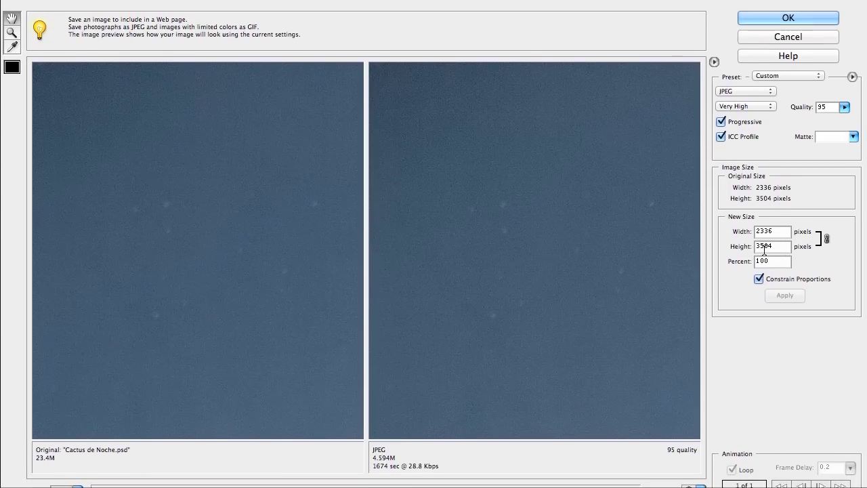
Step: Resize the export to 600 × 900 pixels and fit the previews in view
{"action": "double_click", "coordinate": [766, 253]}
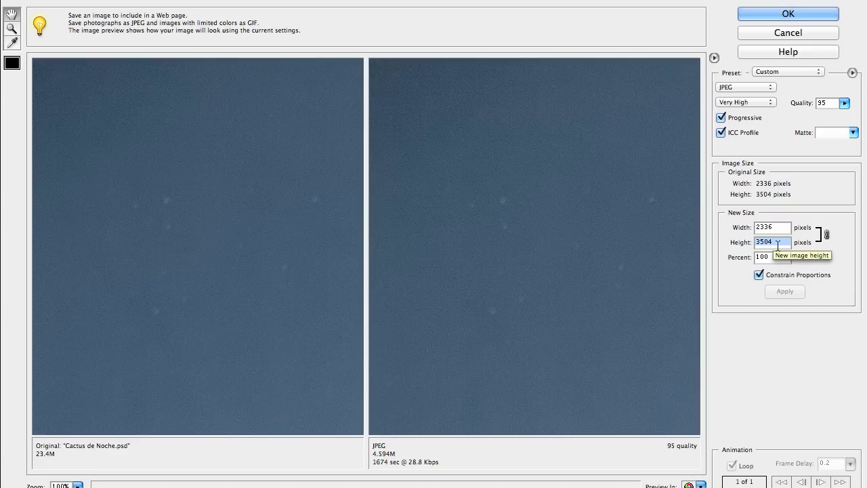
{"action": "type", "text": "900"}
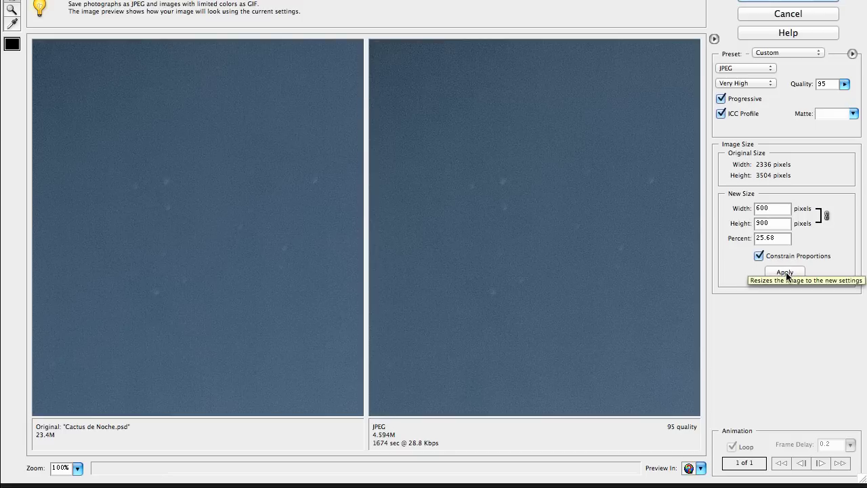
{"action": "left_click", "coordinate": [785, 272]}
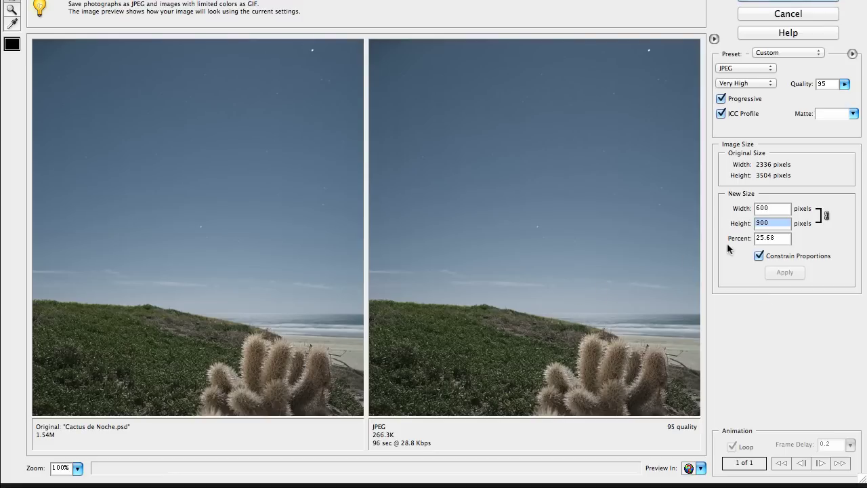
{"action": "left_click", "coordinate": [72, 467]}
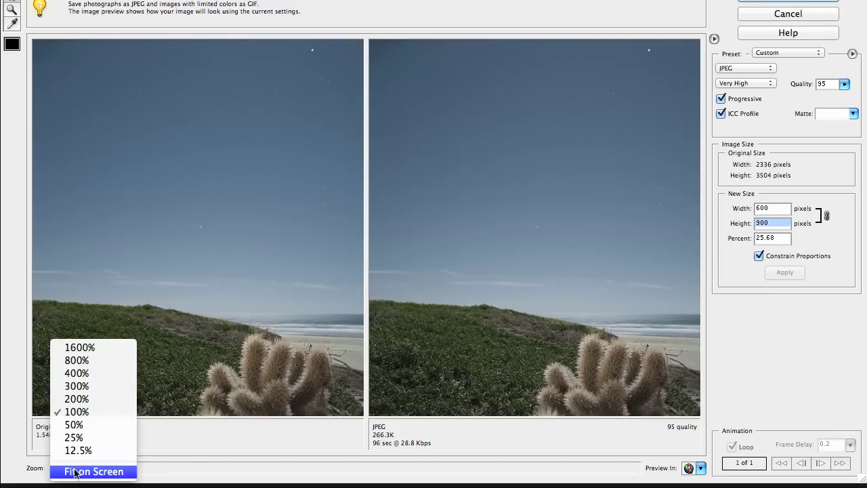
{"action": "left_click", "coordinate": [74, 472]}
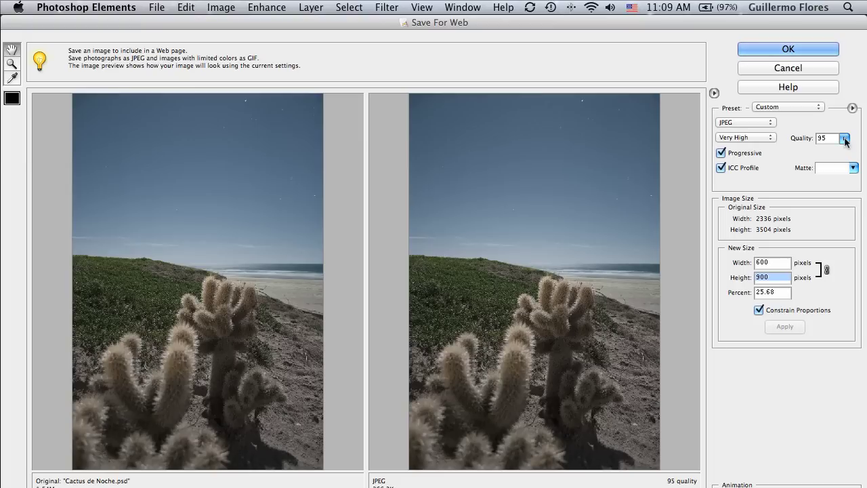
Step: Switch the JPEG preset to High, then back to Very High for quality 80
{"action": "left_click", "coordinate": [773, 136]}
{"action": "left_click", "coordinate": [747, 129]}
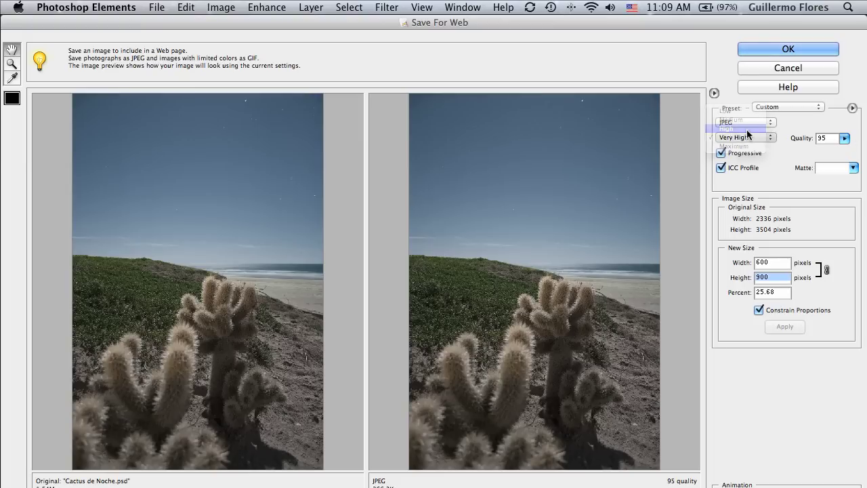
{"action": "left_click", "coordinate": [748, 134]}
{"action": "left_click", "coordinate": [739, 146]}
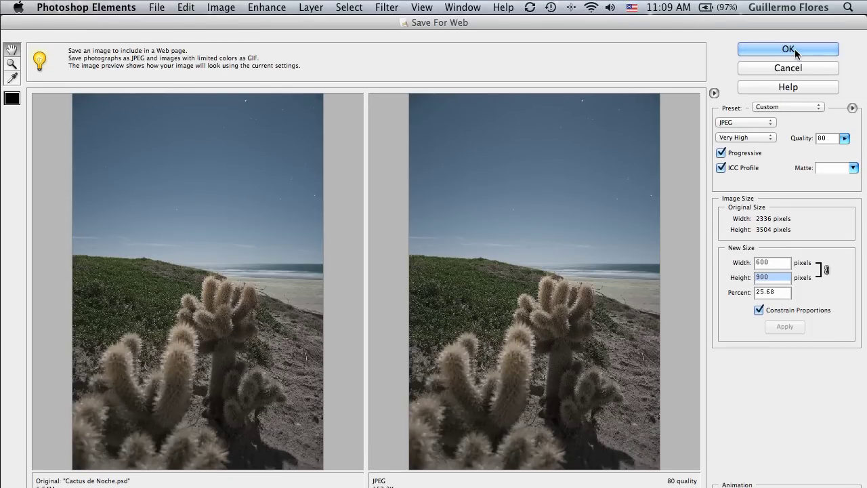
Step: Accept the web settings and save the optimized JPEG as 'jpg save for web'
{"action": "left_click", "coordinate": [794, 49]}
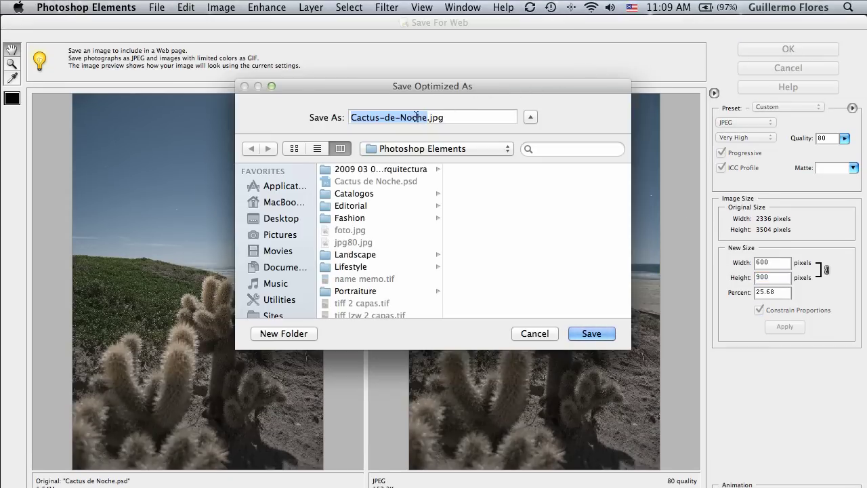
{"action": "mouse_move", "coordinate": [449, 87]}
{"action": "left_mouse_down"}
{"action": "mouse_move", "coordinate": [620, 169]}
{"action": "mouse_move", "coordinate": [546, 162]}
{"action": "left_mouse_up"}
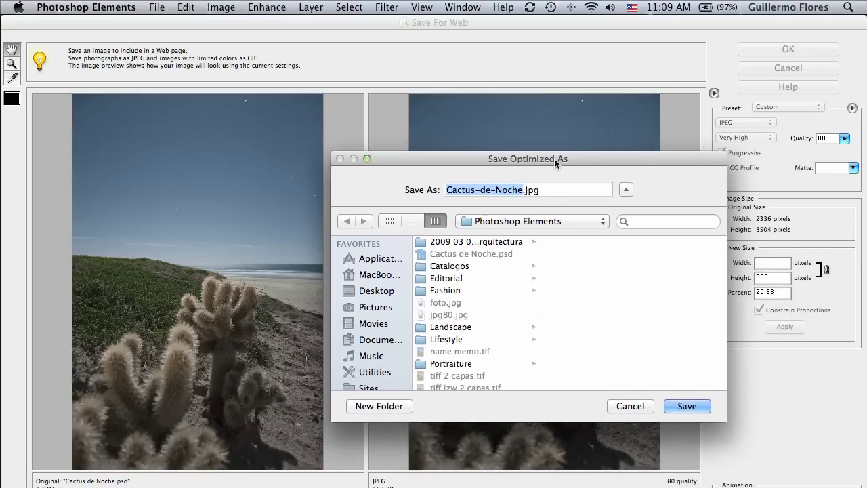
{"action": "type", "text": "jpg save "}
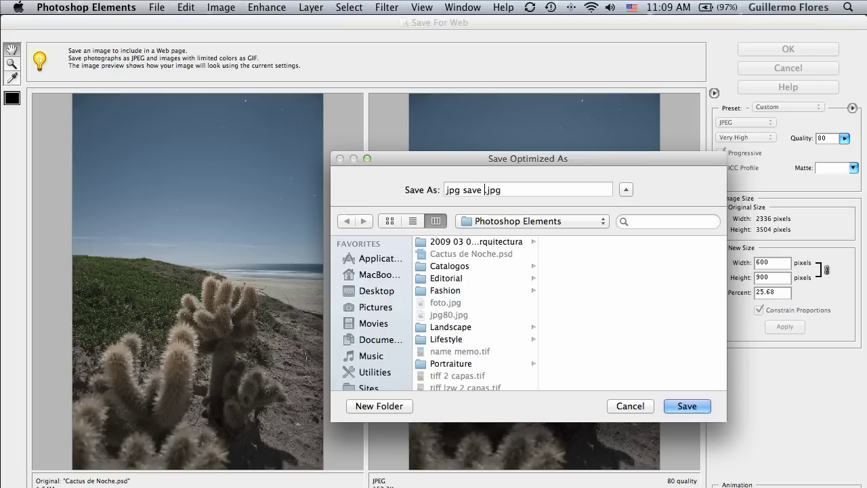
{"action": "type", "text": "for web"}
{"action": "key", "text": "Return"}
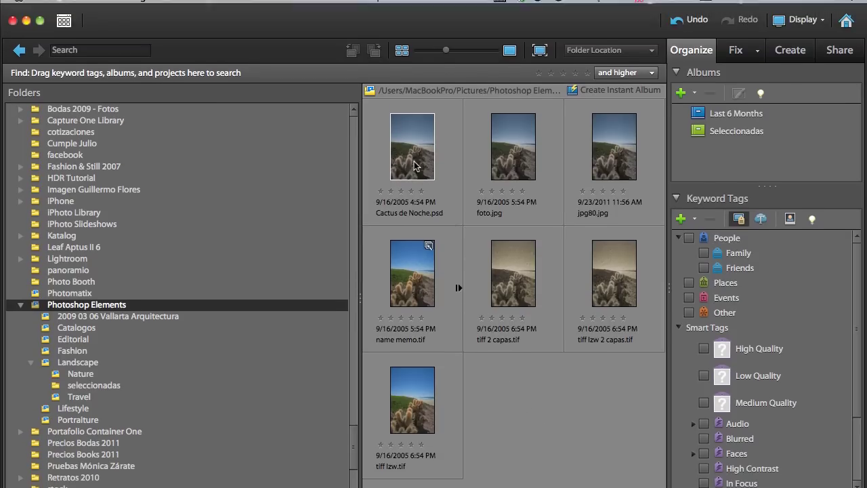
Step: Select the Cactus de Noche.psd thumbnail and bring up its context menu
{"action": "left_click", "coordinate": [414, 165]}
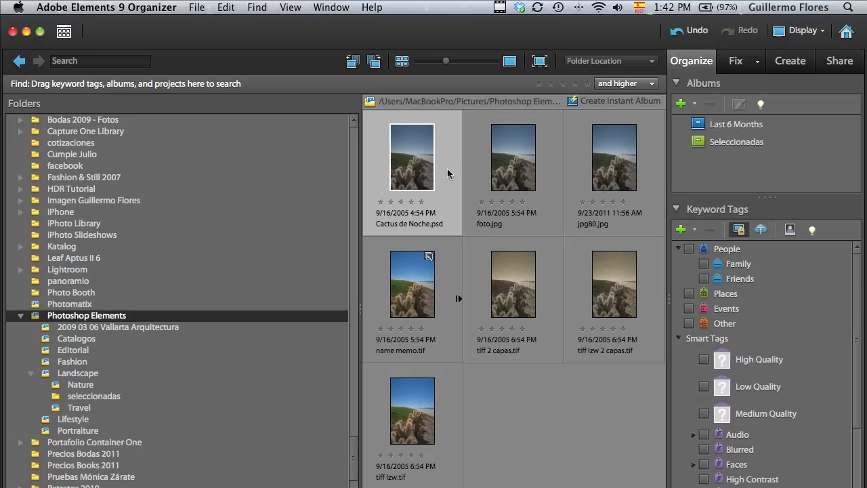
{"action": "right_click", "coordinate": [428, 171]}
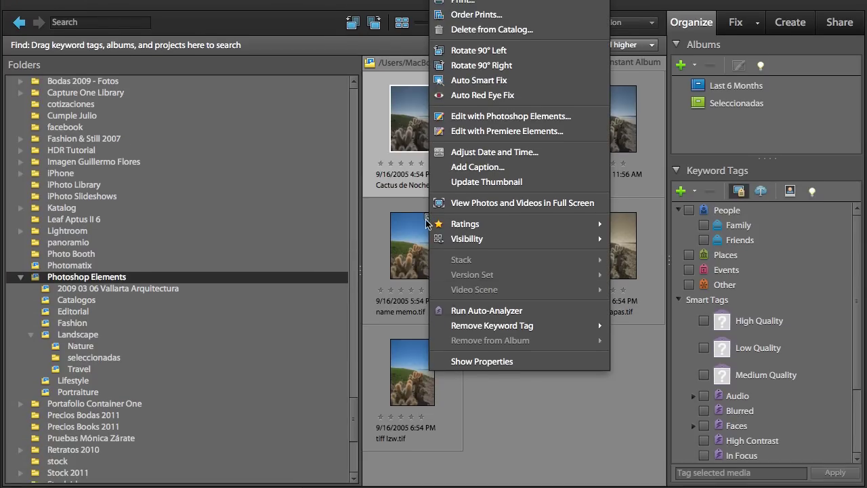
{"action": "left_click", "coordinate": [412, 175]}
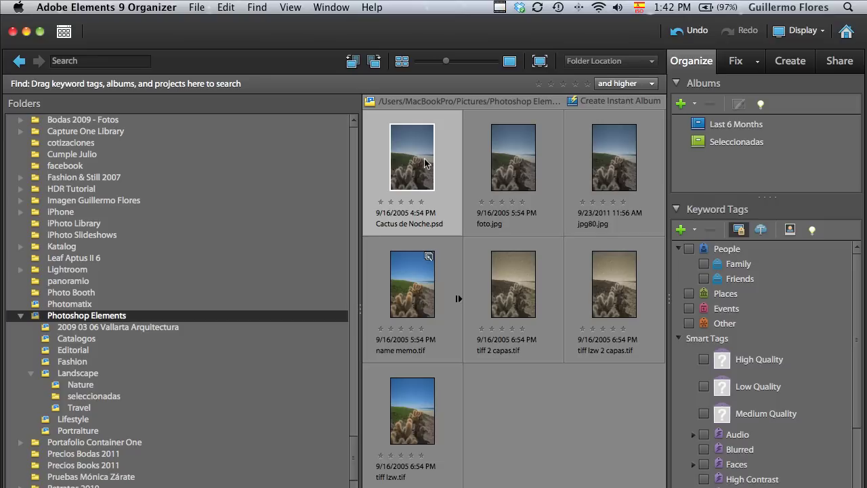
{"action": "right_click", "coordinate": [426, 166]}
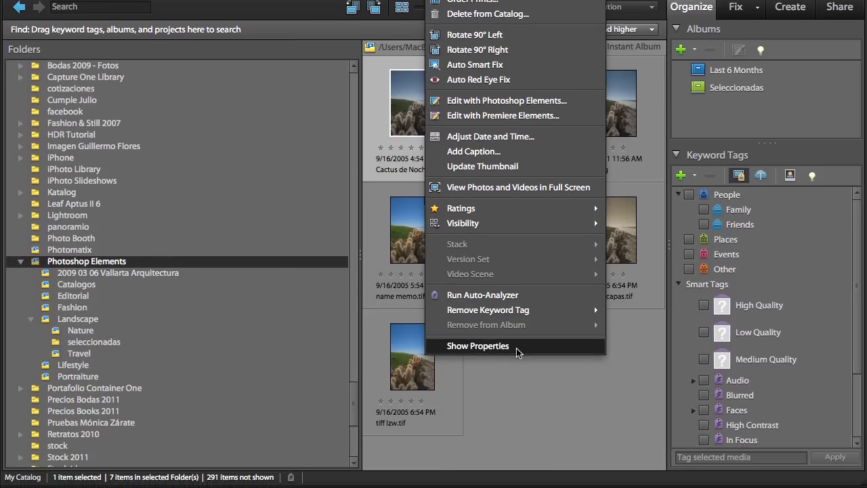
Step: Add 'Nocturna' to the photo's caption in Properties and select the notes text
{"action": "left_click", "coordinate": [516, 348]}
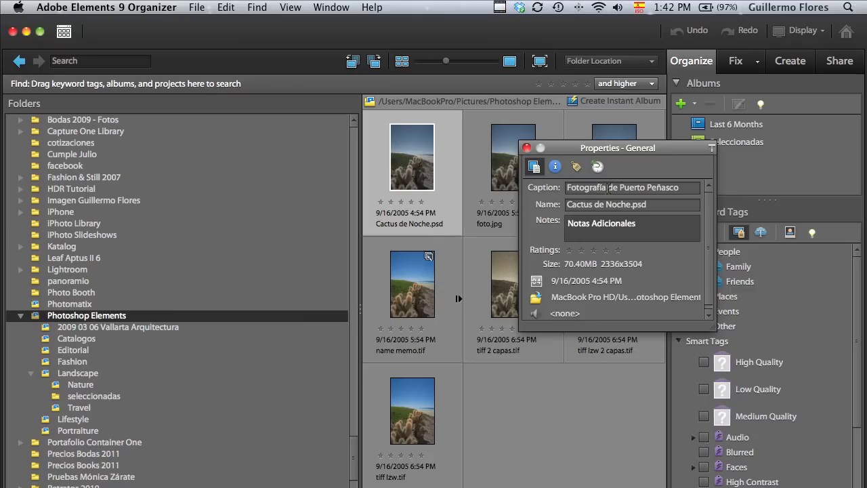
{"action": "left_click", "coordinate": [609, 188]}
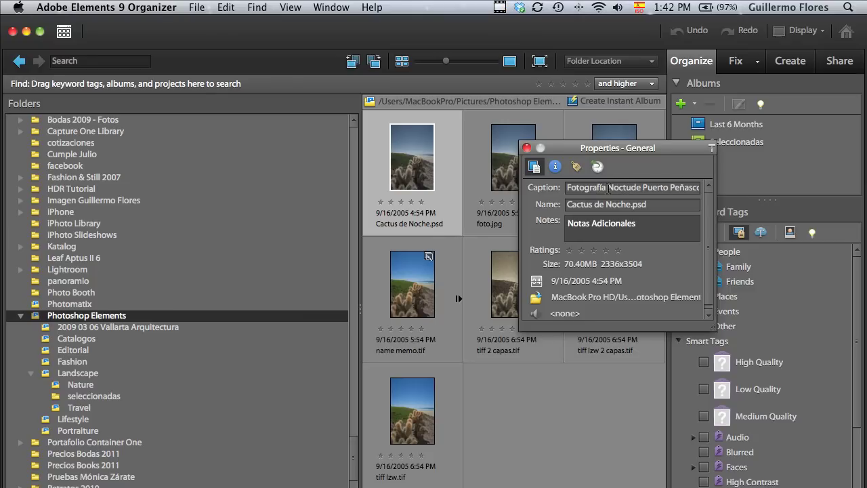
{"action": "type", "text": "Nocturna"}
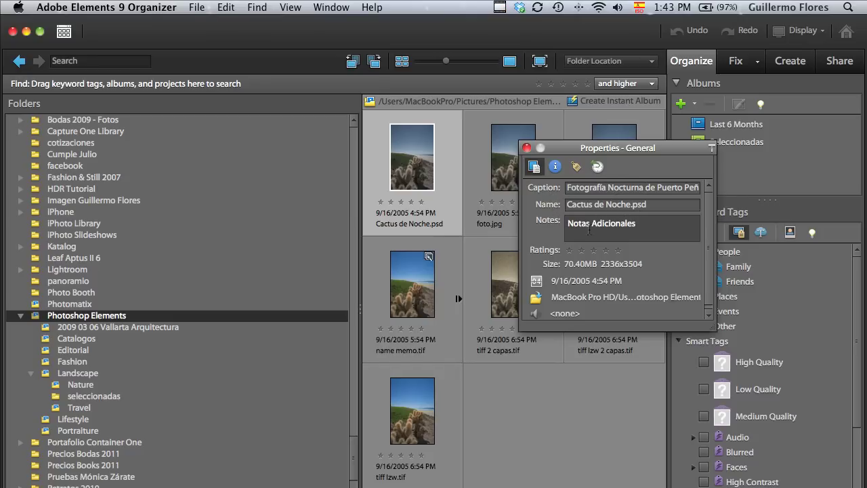
{"action": "left_click", "coordinate": [653, 234]}
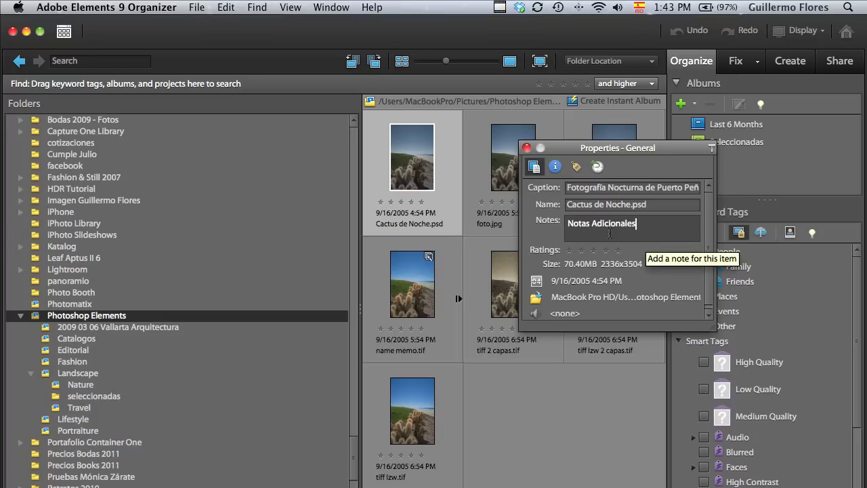
{"action": "double_click", "coordinate": [590, 231]}
{"action": "triple_click", "coordinate": [589, 231]}
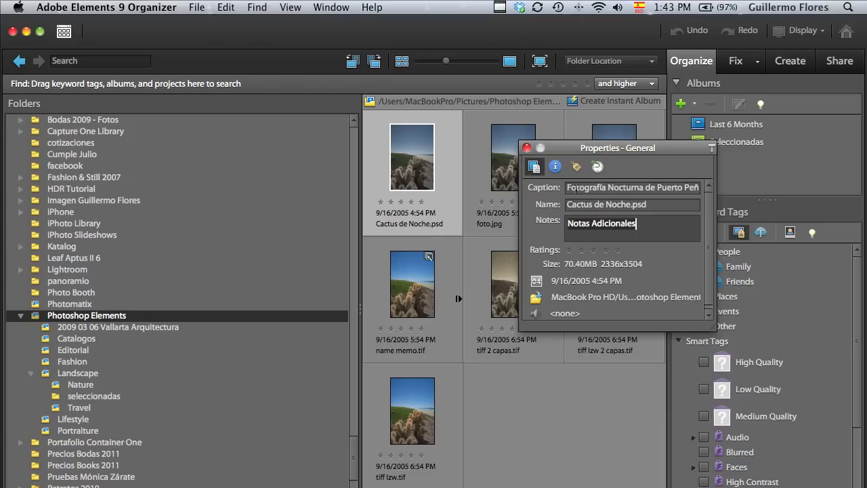
Step: Review the photo's complete metadata list and its empty Keyword Tags page
{"action": "left_click", "coordinate": [555, 167]}
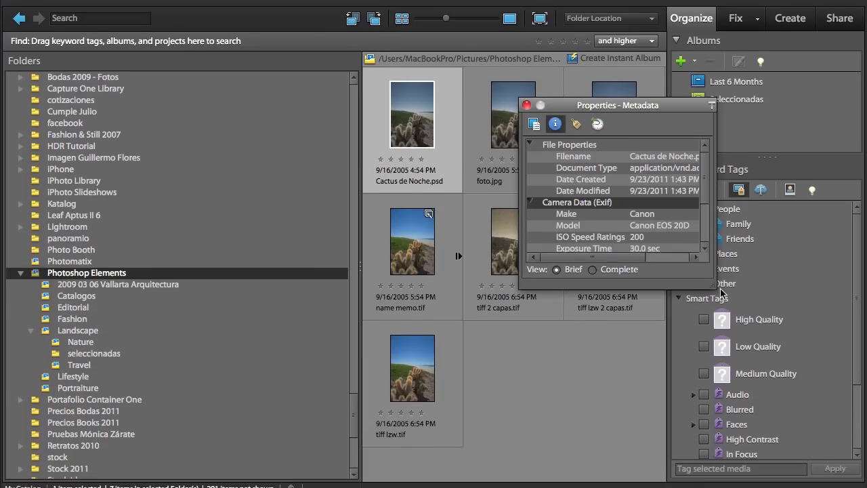
{"action": "left_click_drag", "start_coordinate": [715, 299], "coordinate": [805, 388]}
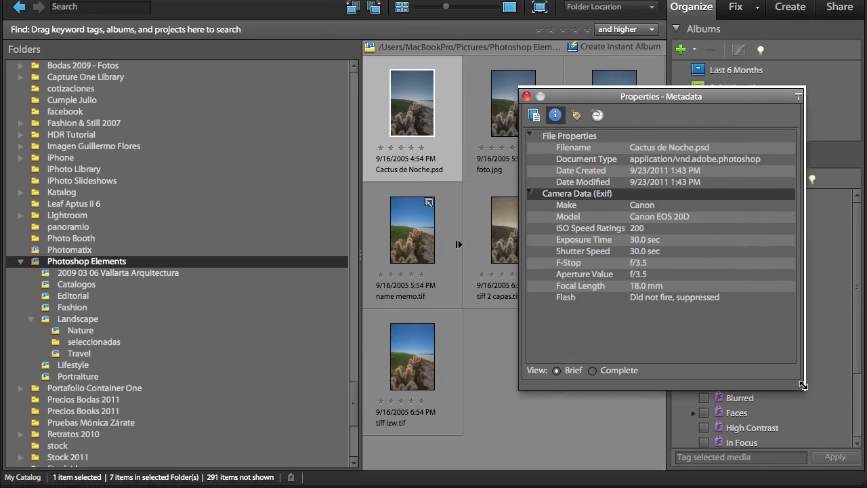
{"action": "left_click", "coordinate": [612, 374]}
{"action": "scroll", "coordinate": [637, 260], "scroll_direction": "down", "scroll_amount": 2}
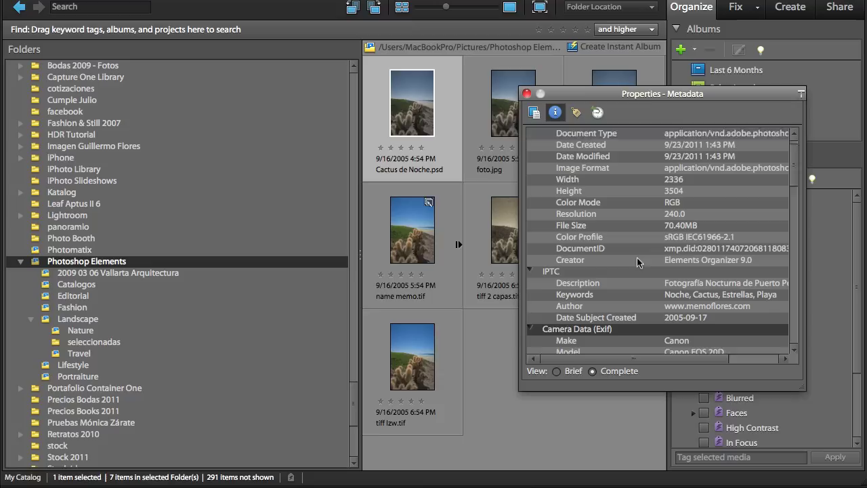
{"action": "scroll", "coordinate": [637, 262], "scroll_direction": "down", "scroll_amount": 2}
{"action": "scroll", "coordinate": [637, 262], "scroll_direction": "up", "scroll_amount": 4}
{"action": "scroll", "coordinate": [637, 258], "scroll_direction": "down", "scroll_amount": 2}
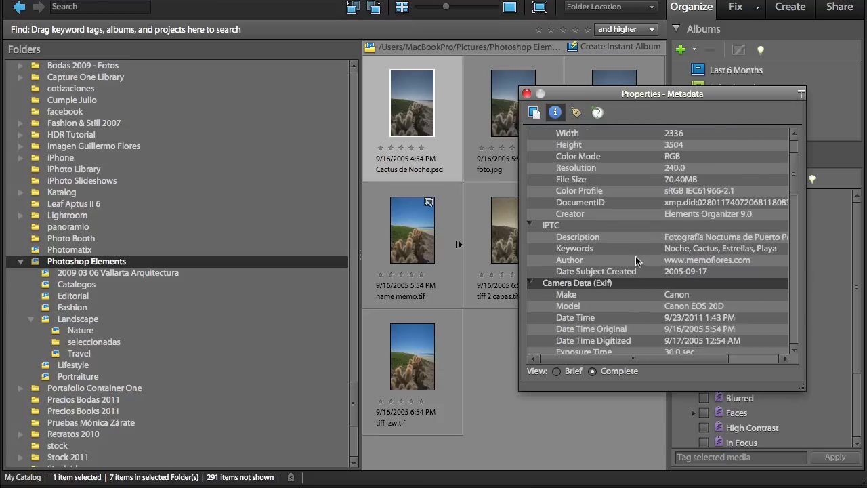
{"action": "scroll", "coordinate": [636, 258], "scroll_direction": "down", "scroll_amount": 5}
{"action": "scroll", "coordinate": [637, 258], "scroll_direction": "down", "scroll_amount": 3}
{"action": "scroll", "coordinate": [637, 251], "scroll_direction": "down", "scroll_amount": 6}
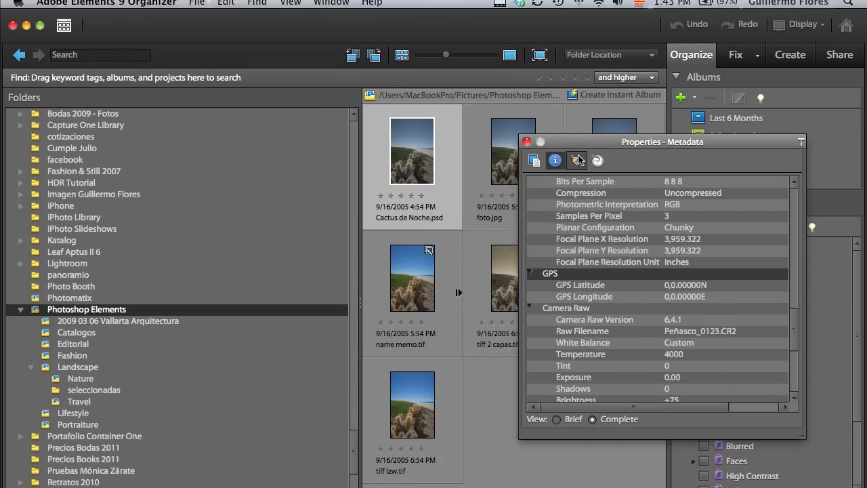
{"action": "left_click", "coordinate": [578, 168]}
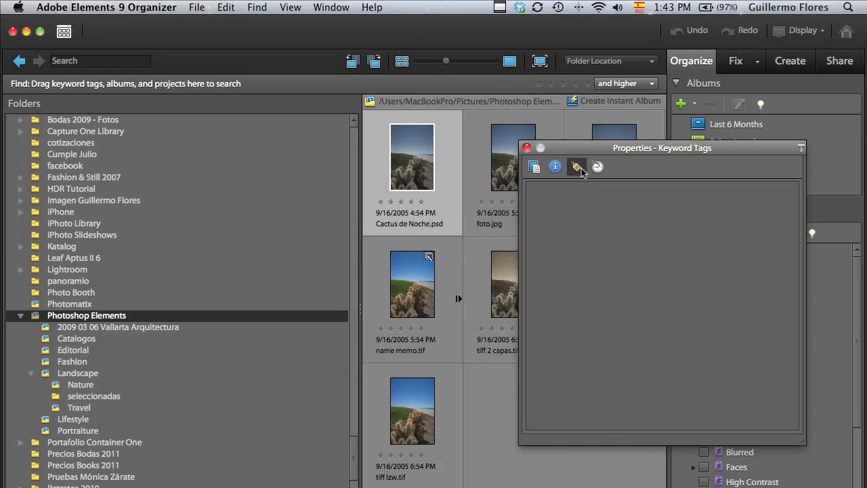
Step: Close Properties and tag the photo with Cactus, Noche, Estrellas, Mar and Puerto Peñasco
{"action": "left_click", "coordinate": [527, 148]}
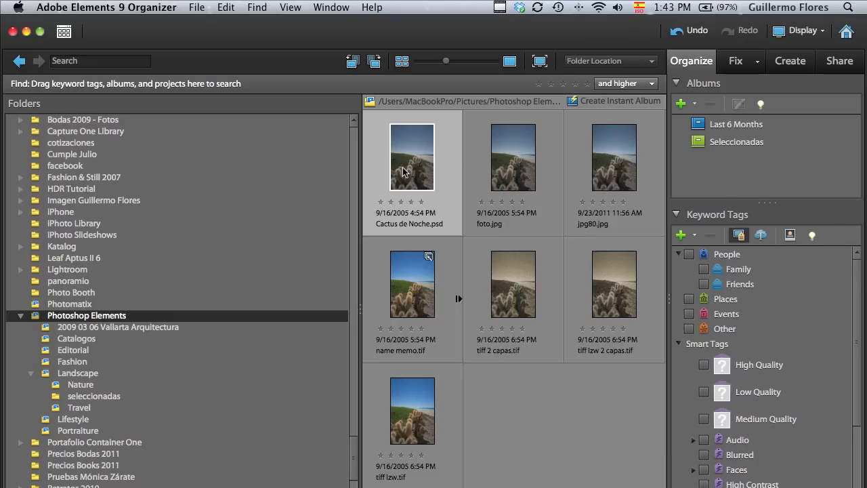
{"action": "left_click", "coordinate": [766, 235]}
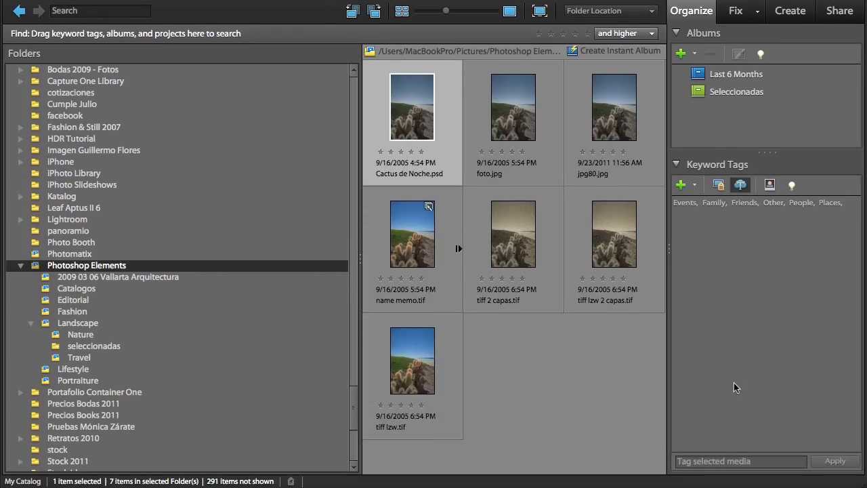
{"action": "left_click", "coordinate": [743, 458]}
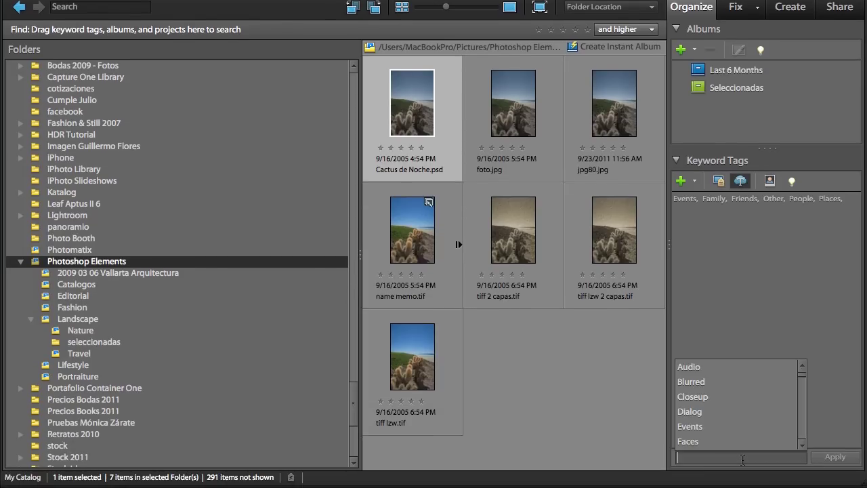
{"action": "type", "text": "C"}
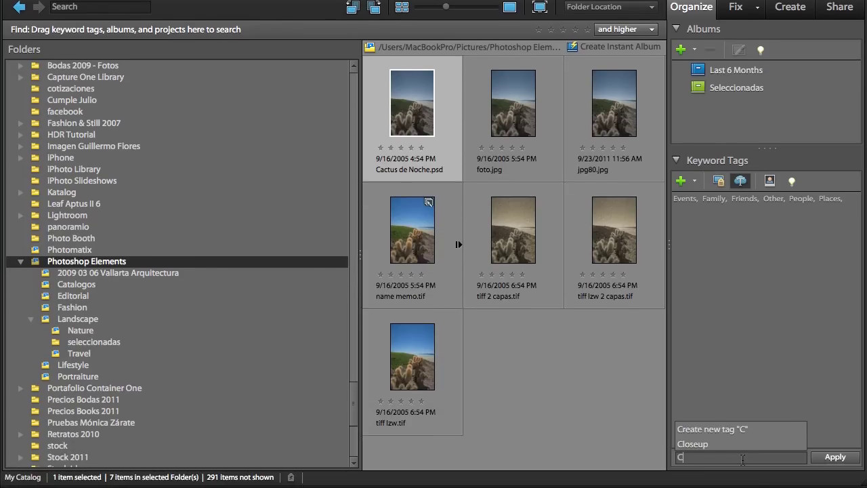
{"action": "type", "text": "actus"}
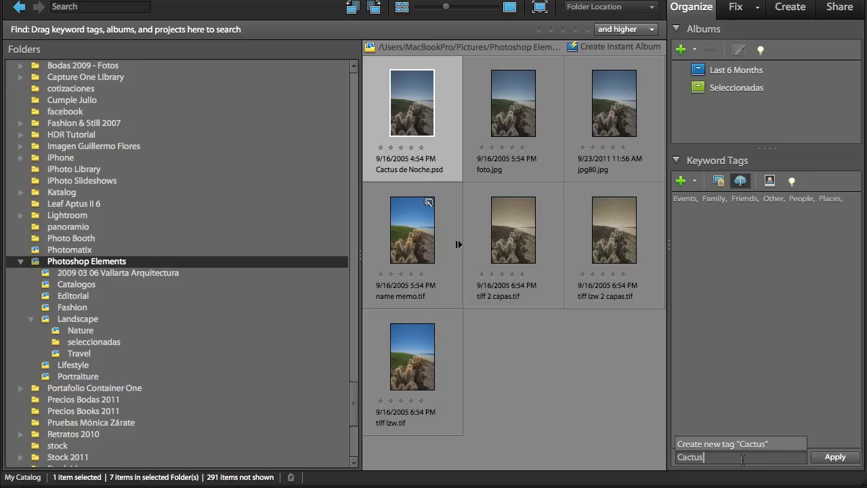
{"action": "type", "text": ",Noch"}
{"action": "type", "text": "e, Estrella"}
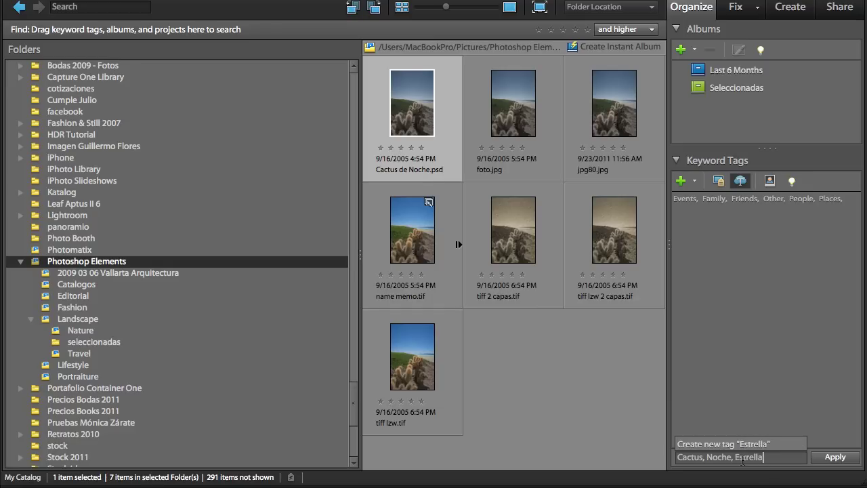
{"action": "type", "text": "s, Mar, P"}
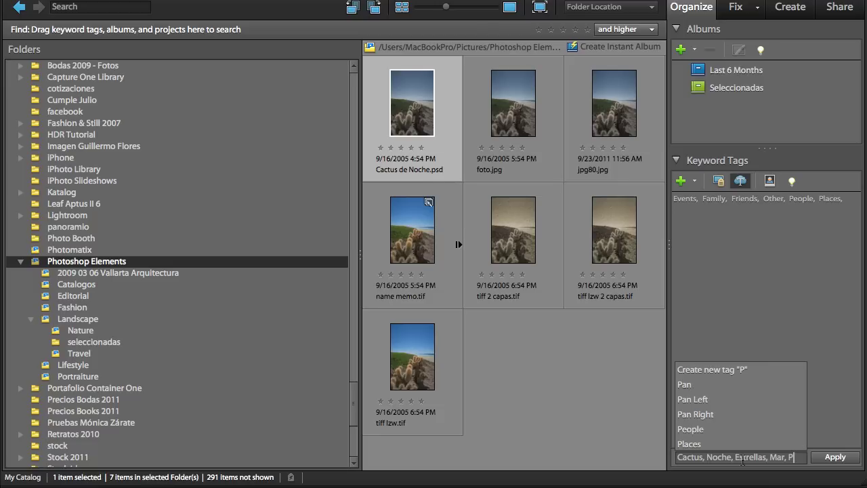
{"action": "type", "text": "uer"}
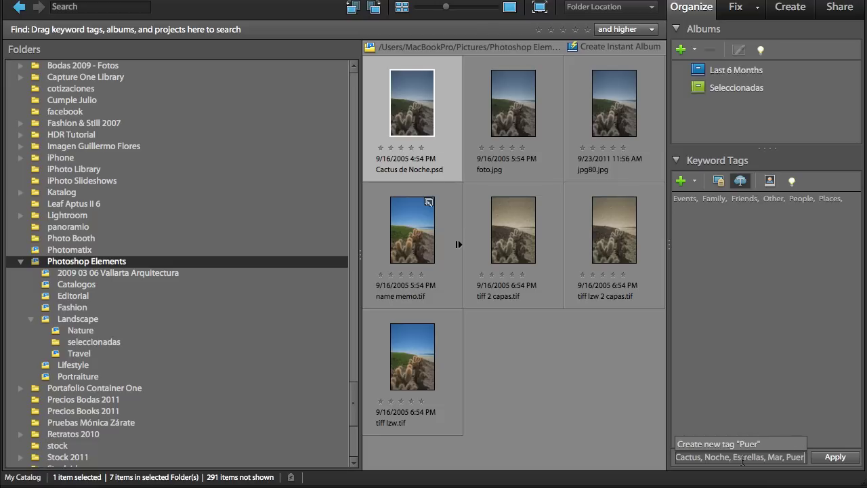
{"action": "type", "text": "to Peñasco"}
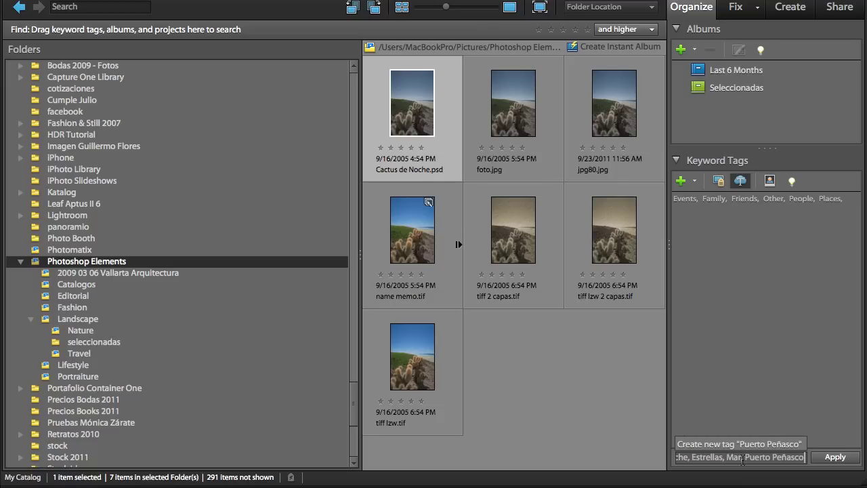
{"action": "left_click", "coordinate": [843, 460]}
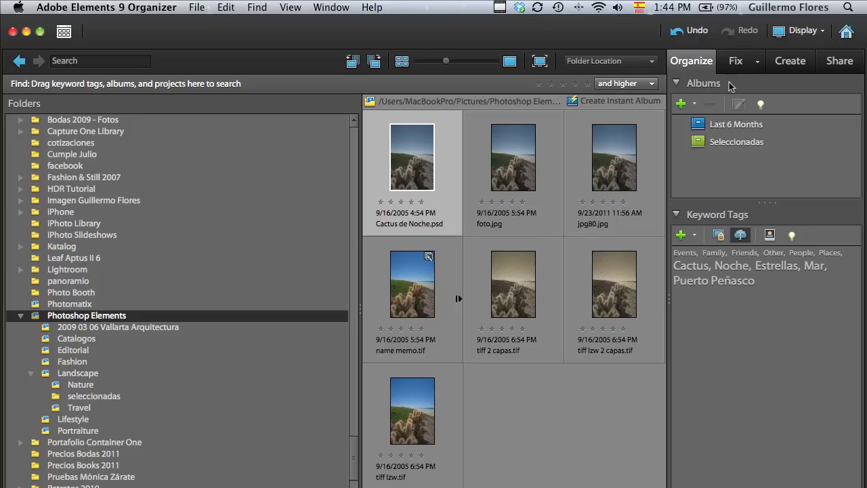
Step: Start an e-mail attachment share and add tiff lzw.tif alongside the cactus photo
{"action": "left_click", "coordinate": [843, 65]}
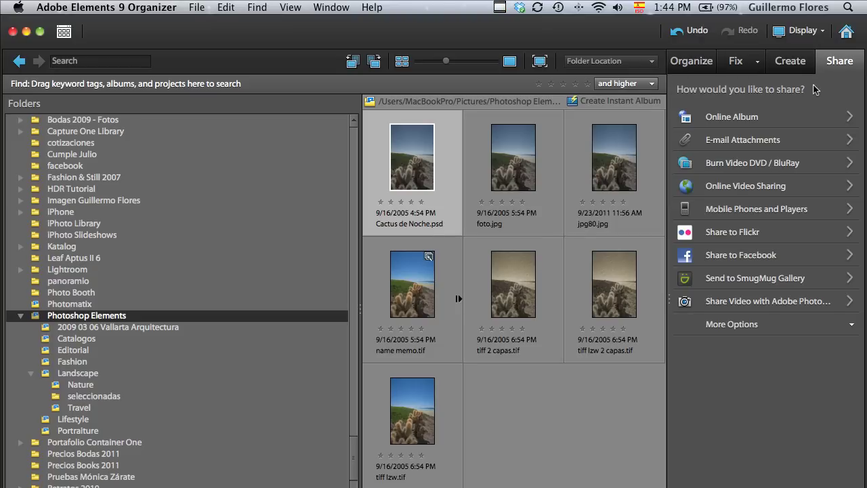
{"action": "left_click", "coordinate": [757, 141]}
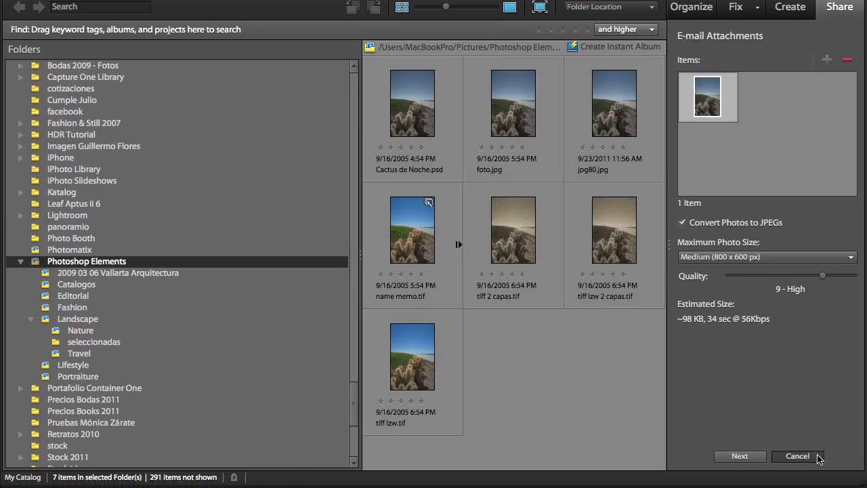
{"action": "left_click", "coordinate": [789, 477]}
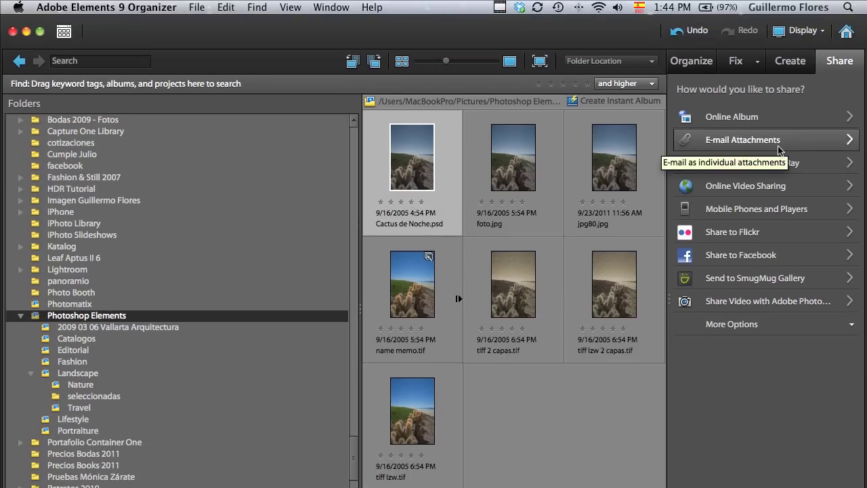
{"action": "left_click", "coordinate": [754, 140]}
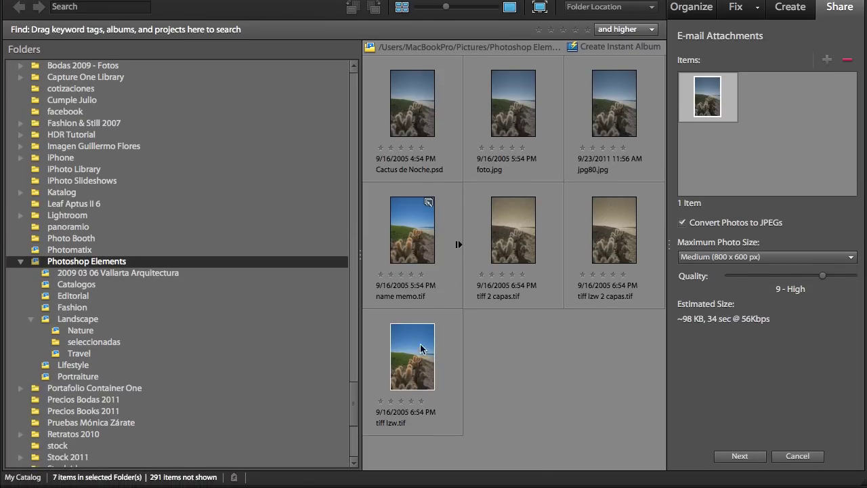
{"action": "mouse_move", "coordinate": [420, 351]}
{"action": "left_mouse_down"}
{"action": "mouse_move", "coordinate": [541, 272]}
{"action": "mouse_move", "coordinate": [705, 195]}
{"action": "left_mouse_up"}
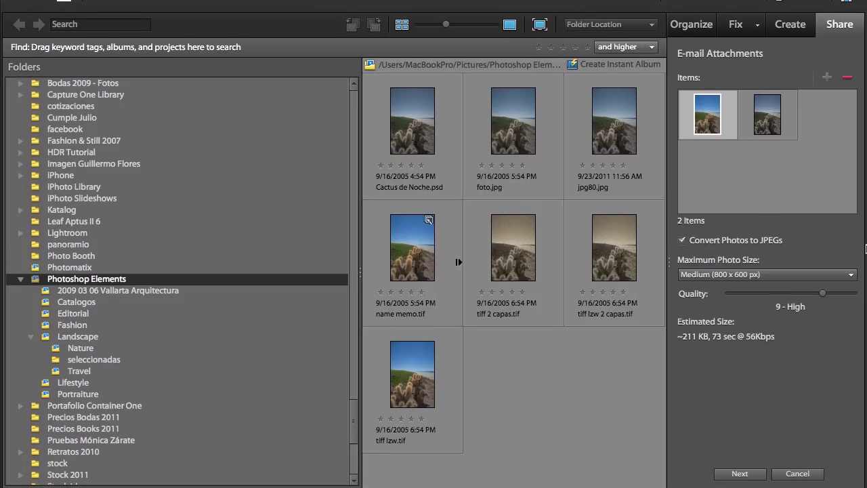
Step: Review the Medium 800 x 600 size and 8 - High quality, then cancel the e-mail attachment share
{"action": "left_click", "coordinate": [804, 263]}
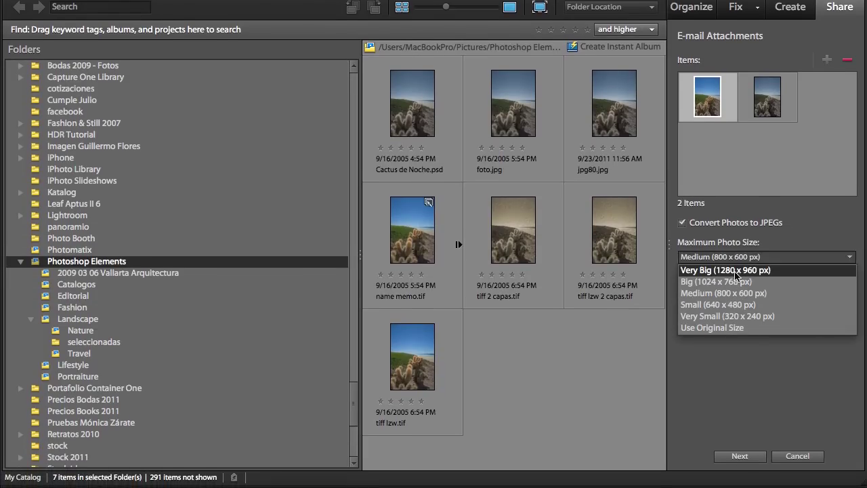
{"action": "left_click", "coordinate": [777, 298]}
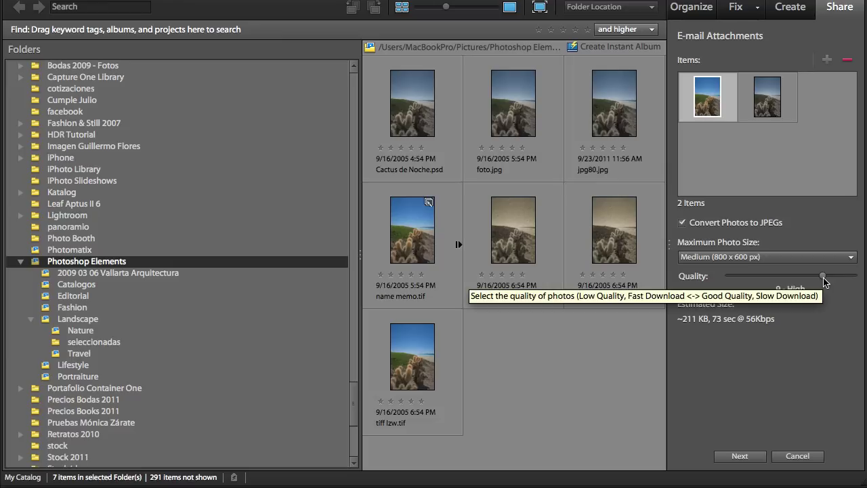
{"action": "mouse_move", "coordinate": [822, 277]}
{"action": "left_mouse_down"}
{"action": "mouse_move", "coordinate": [859, 279]}
{"action": "mouse_move", "coordinate": [714, 280]}
{"action": "mouse_move", "coordinate": [821, 280]}
{"action": "mouse_move", "coordinate": [813, 280]}
{"action": "left_mouse_up"}
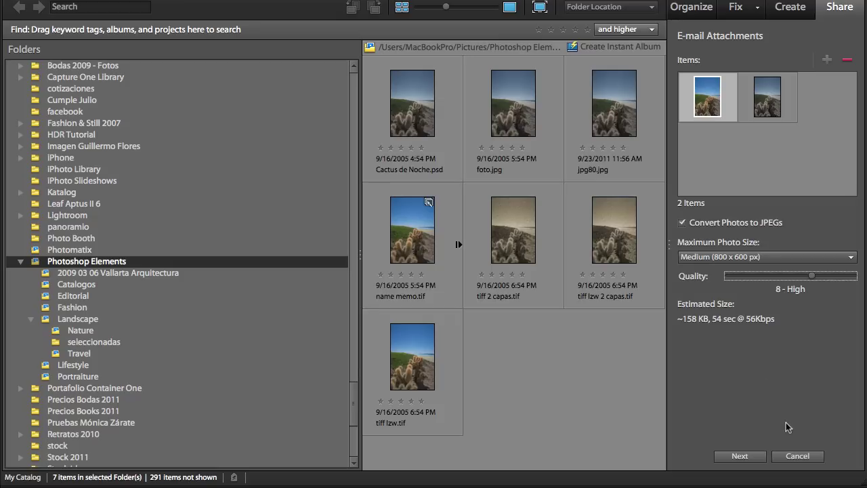
{"action": "left_click", "coordinate": [800, 459]}
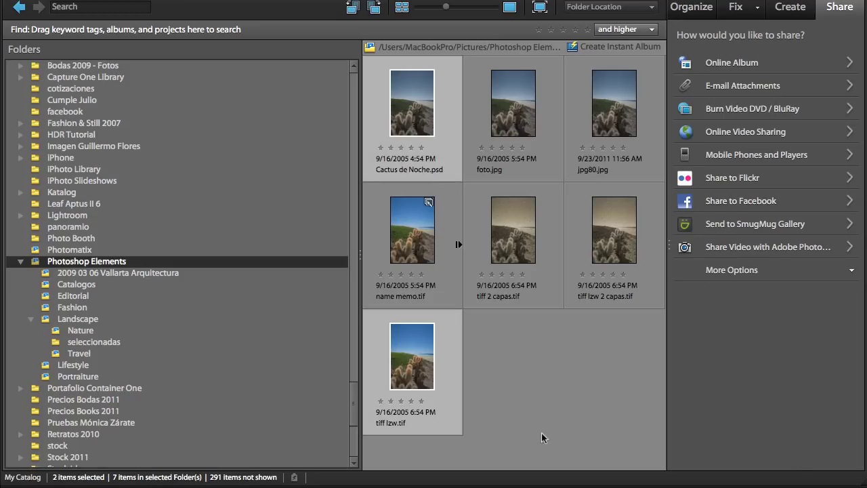
Step: Select only the Cactus de Noche photo and start sharing it to Facebook
{"action": "left_click", "coordinate": [558, 408]}
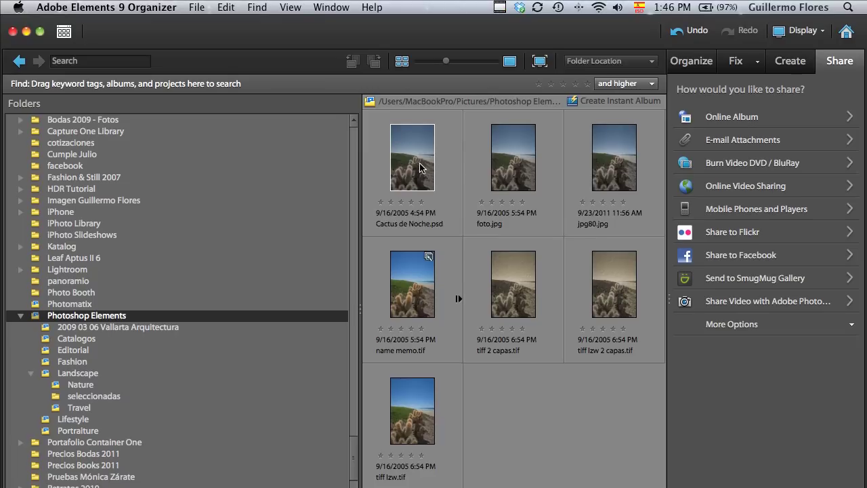
{"action": "left_click", "coordinate": [420, 168]}
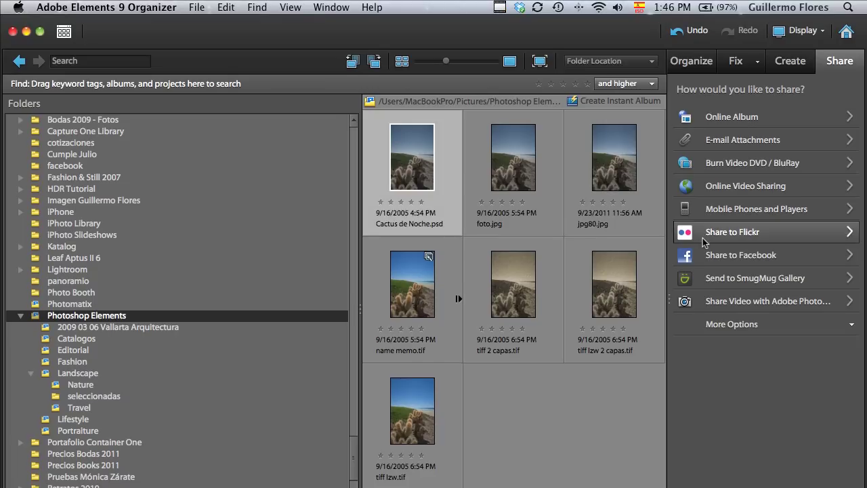
{"action": "left_click", "coordinate": [478, 187], "text": "shift"}
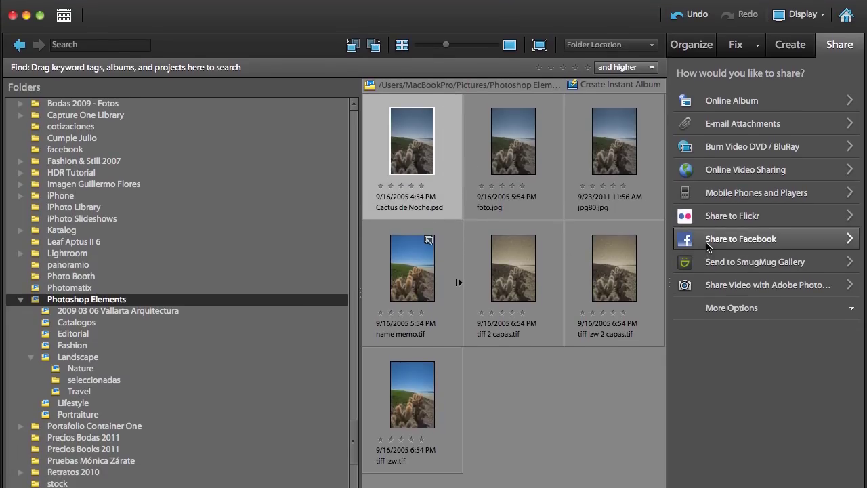
{"action": "left_click", "coordinate": [706, 243]}
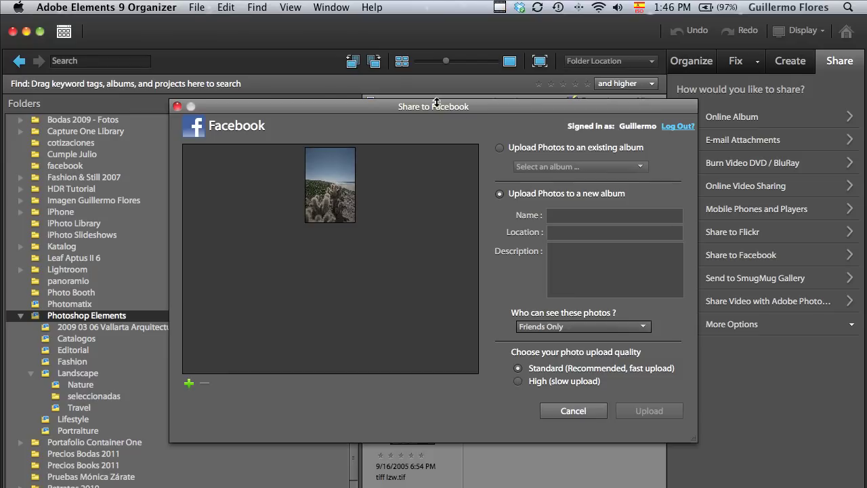
Step: Target the upload at the existing Facebook album Fotos Varias
{"action": "left_click_drag", "start_coordinate": [427, 110], "coordinate": [433, 91]}
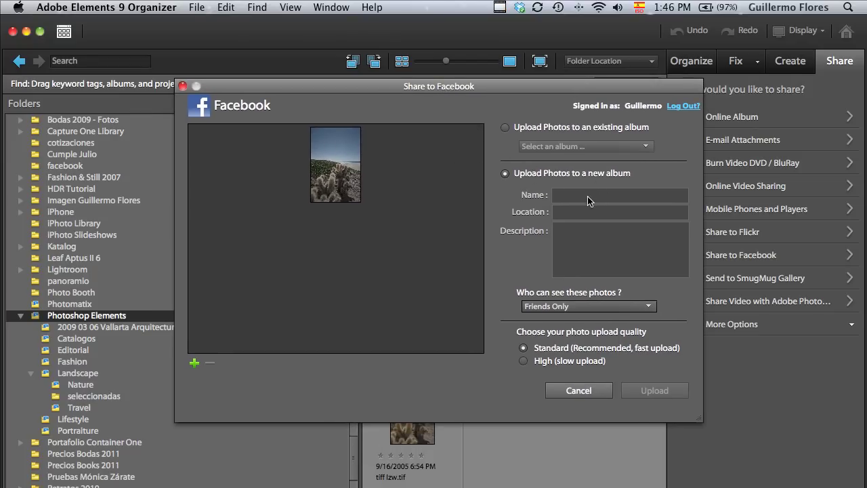
{"action": "left_click", "coordinate": [577, 215]}
{"action": "left_click", "coordinate": [577, 247]}
{"action": "left_click", "coordinate": [542, 128]}
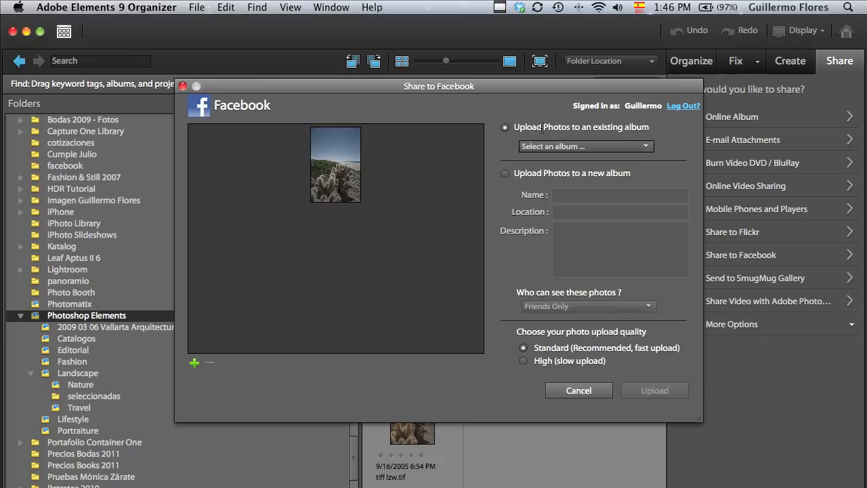
{"action": "left_click", "coordinate": [553, 146]}
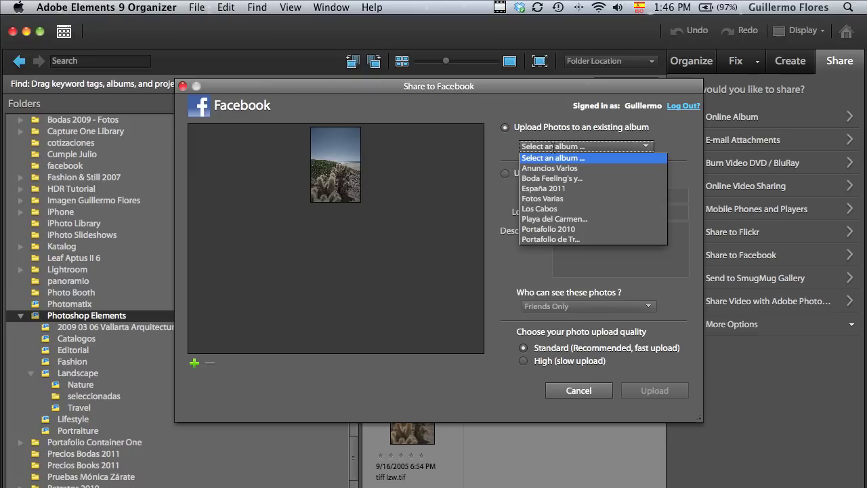
{"action": "left_click", "coordinate": [555, 199]}
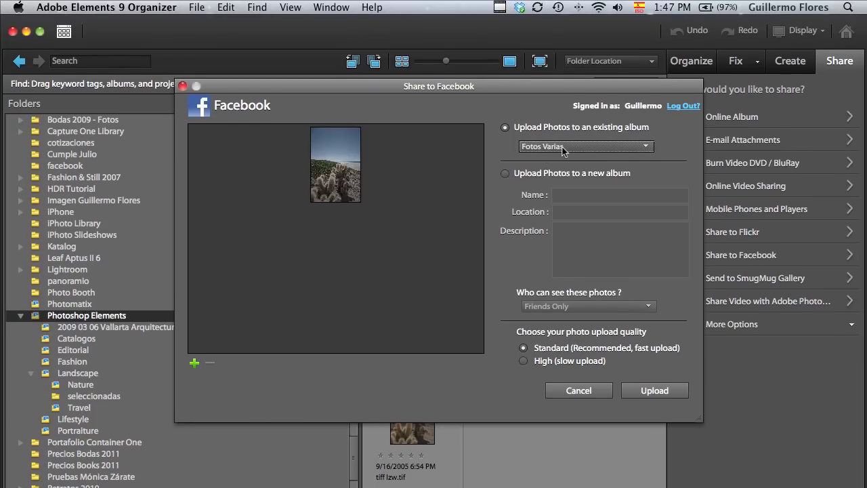
{"action": "left_click", "coordinate": [562, 147]}
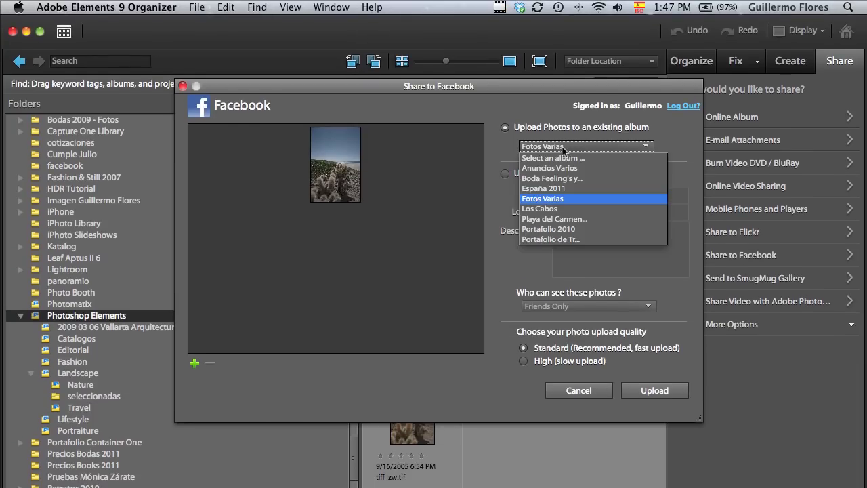
{"action": "left_click", "coordinate": [554, 197]}
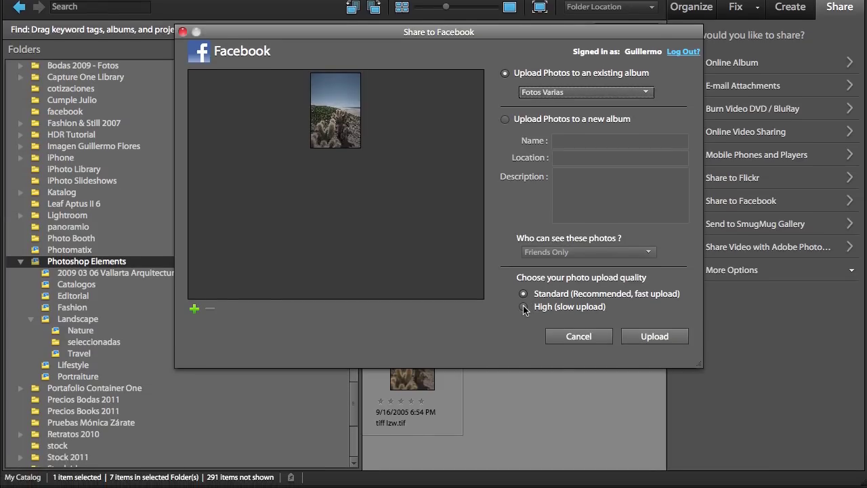
Step: Upload the cactus photo at High quality and go to Facebook
{"action": "left_click", "coordinate": [524, 307]}
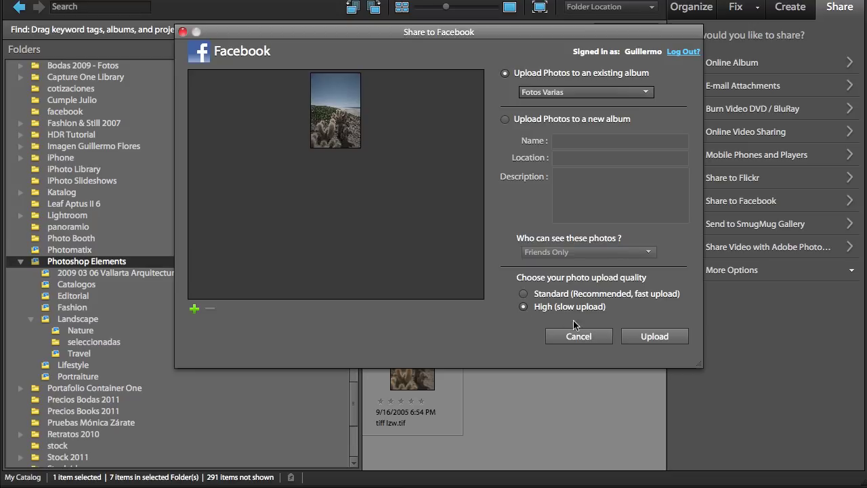
{"action": "left_click", "coordinate": [655, 336]}
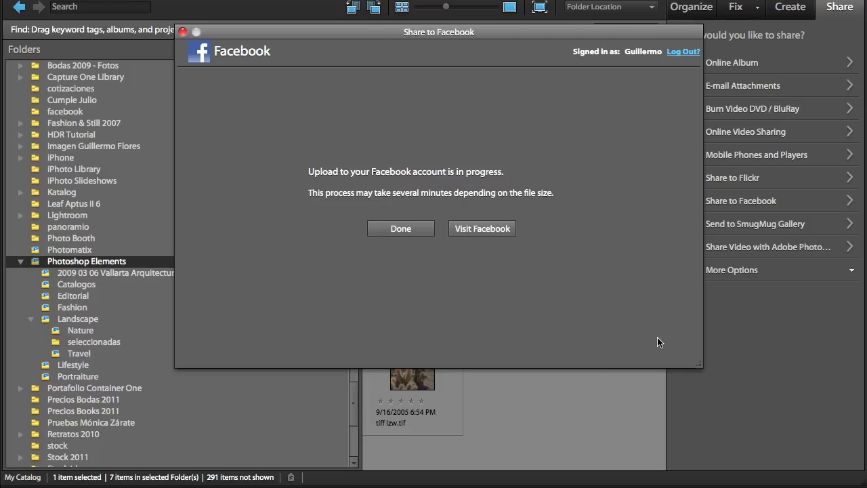
{"action": "left_click", "coordinate": [485, 231]}
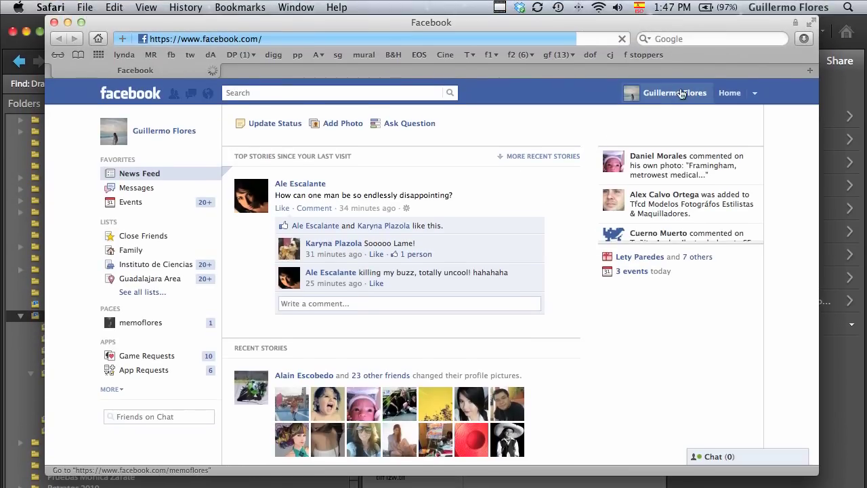
Step: On the profile wall, view the cactus photo captioned 'Fotografía Nocturna de Puerto Peñasco' in Fotos Varias
{"action": "left_click", "coordinate": [671, 87]}
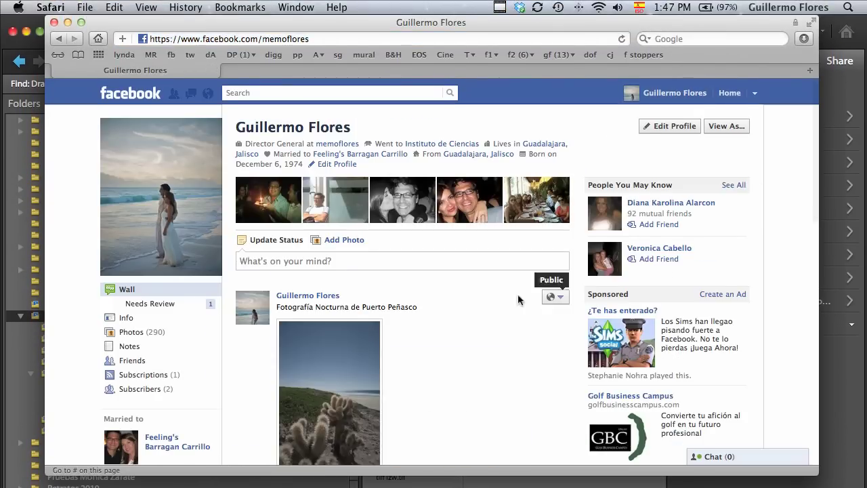
{"action": "scroll", "coordinate": [504, 307], "scroll_direction": "down", "scroll_amount": 5}
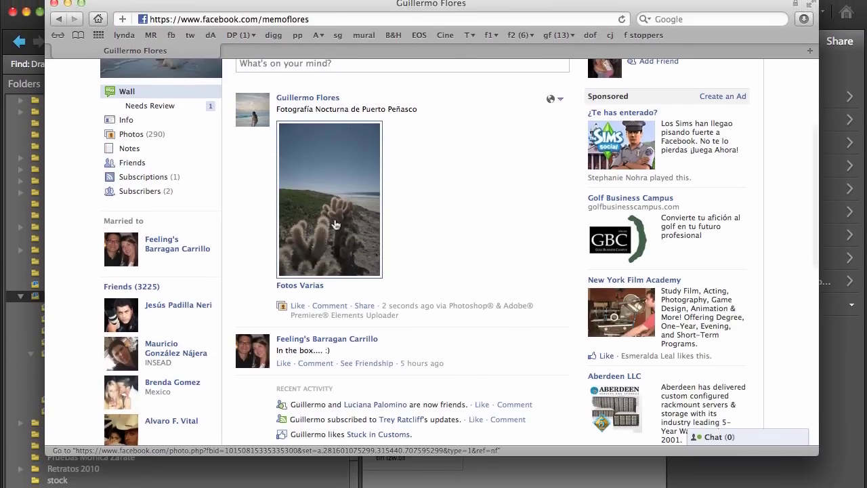
{"action": "left_click", "coordinate": [374, 224]}
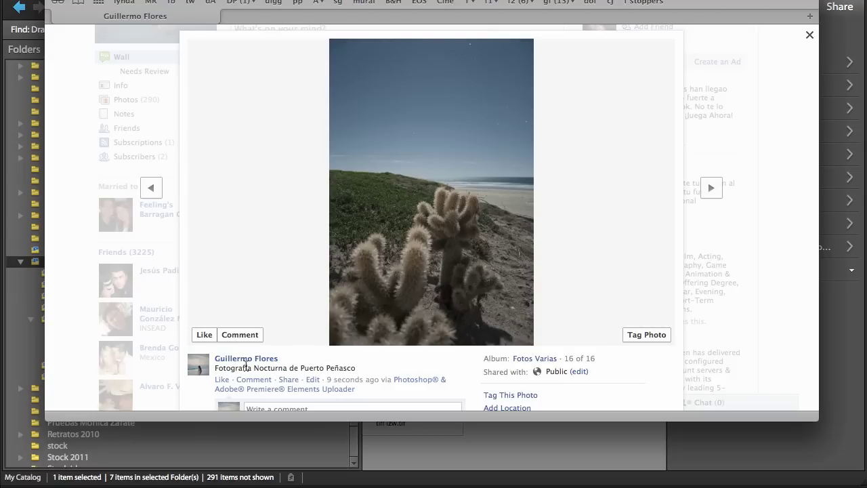
{"action": "left_click_drag", "start_coordinate": [215, 368], "coordinate": [361, 372]}
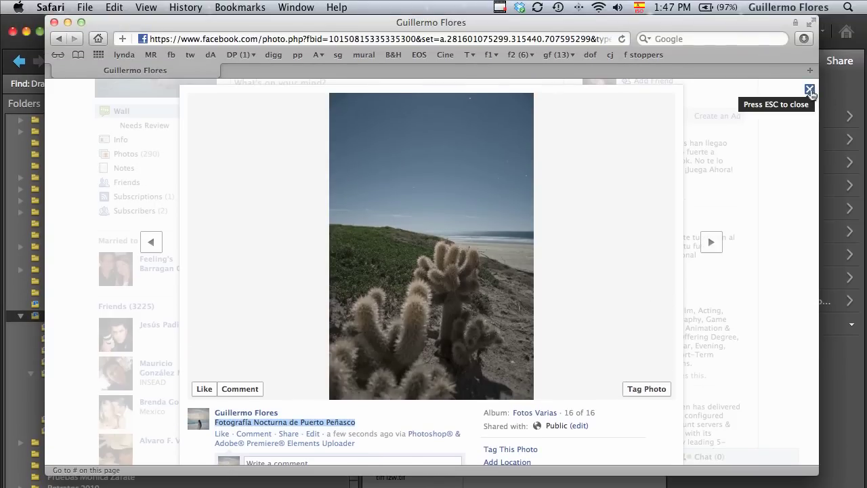
{"action": "left_click", "coordinate": [809, 87]}
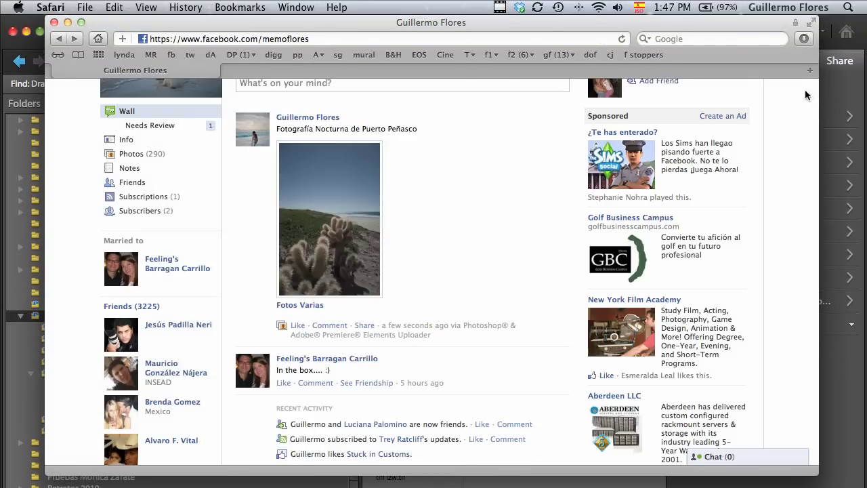
Step: Close the Safari window showing Facebook to return to the Organizer
{"action": "left_click", "coordinate": [54, 22]}
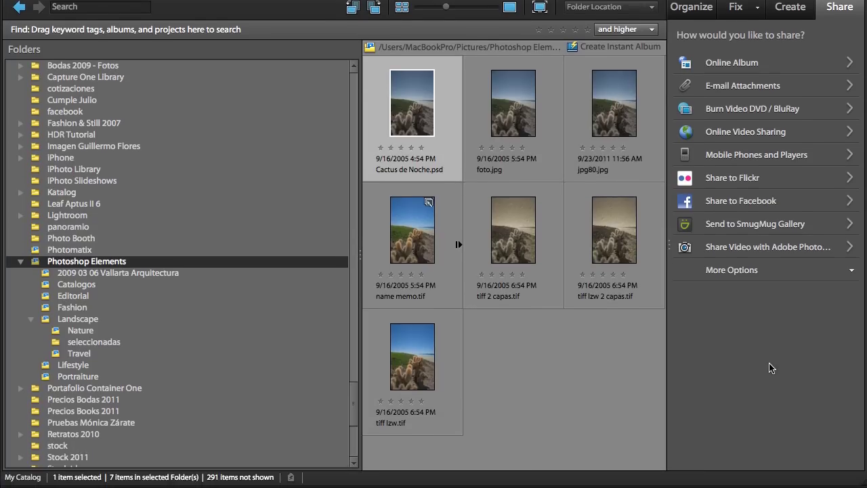